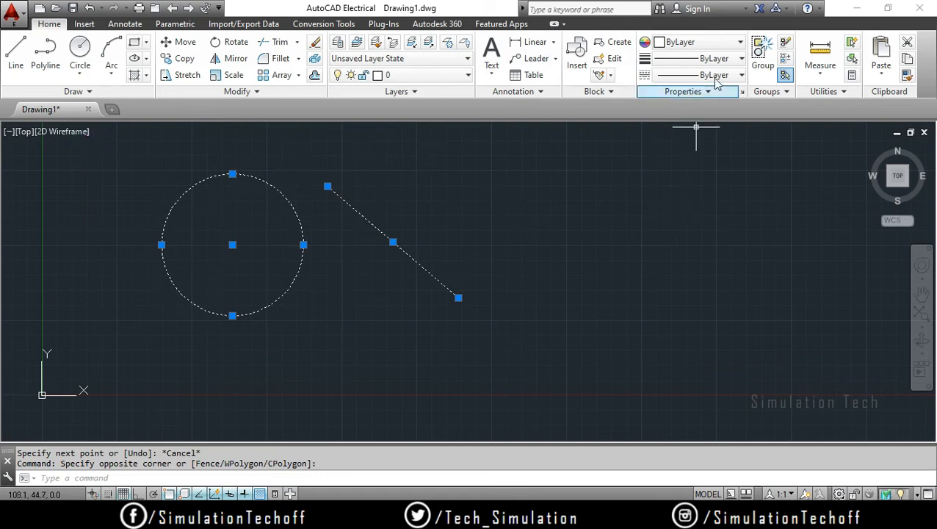
Set the lineweight of the selected circle and line to 0.50 mm
{"action": "left_click", "coordinate": [714, 58]}
{"action": "scroll", "coordinate": [704, 221], "scroll_direction": "down", "scroll_amount": 3}
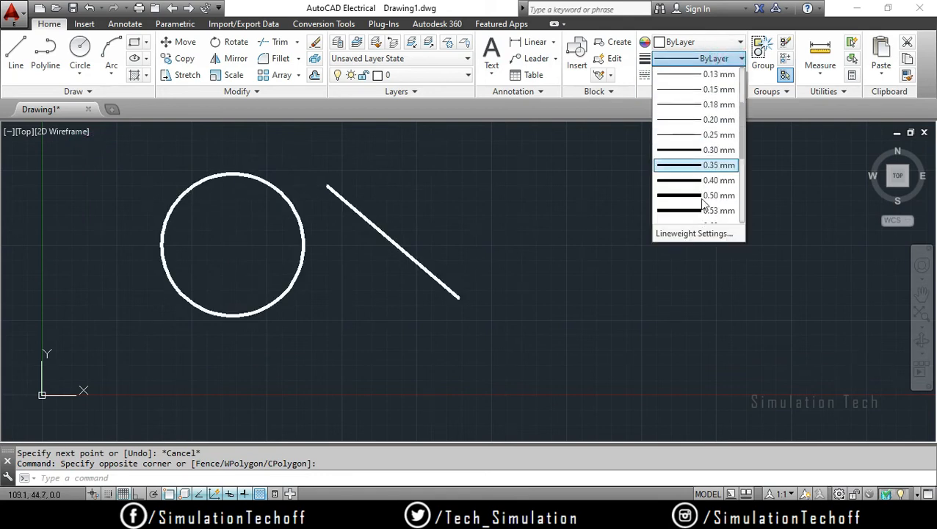
{"action": "key", "text": "Escape"}
Change the colour of the diagonal line to Cyan
{"action": "left_click", "coordinate": [438, 277]}
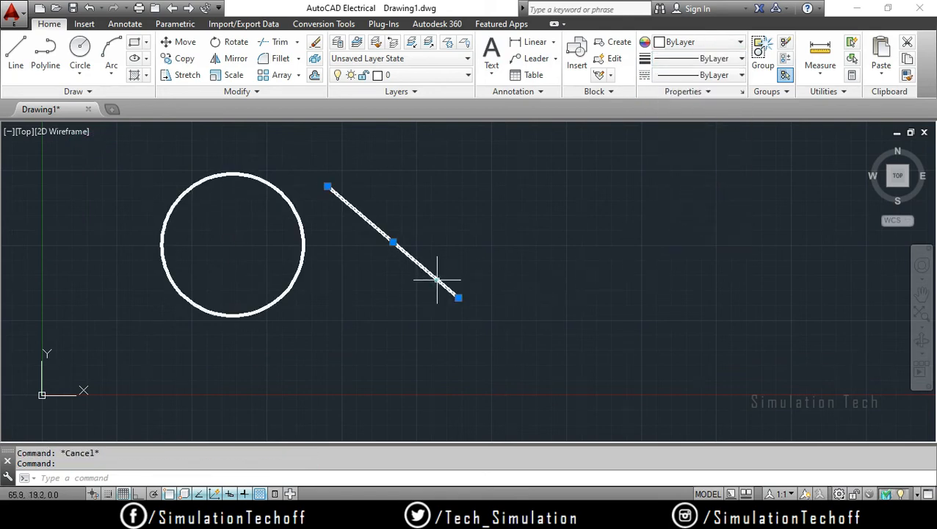
{"action": "left_click", "coordinate": [702, 41]}
{"action": "left_click", "coordinate": [675, 145]}
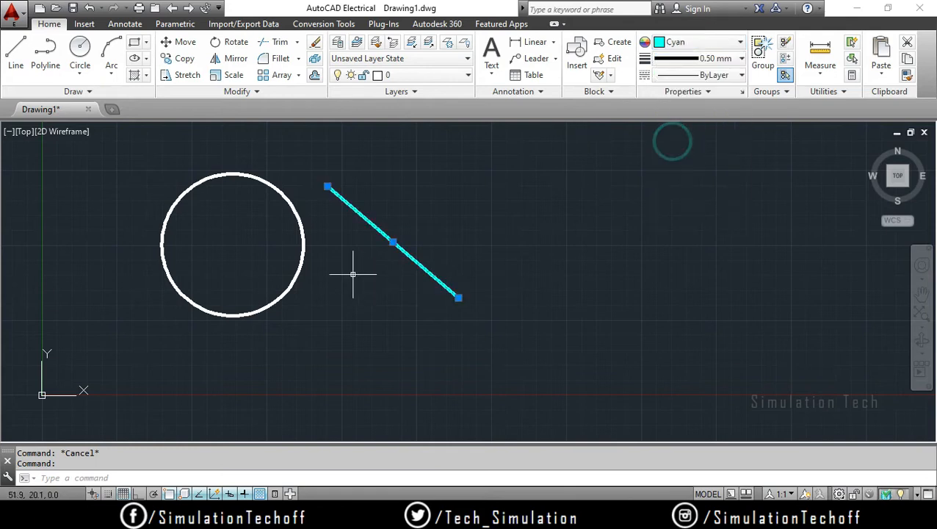
Change the circle's colour to Blue
{"action": "left_click", "coordinate": [302, 268]}
{"action": "left_click", "coordinate": [709, 44]}
{"action": "key", "text": "Escape"}
Change the circle's colour to Red and clear the selection
{"action": "left_click", "coordinate": [292, 290]}
{"action": "left_click", "coordinate": [702, 41]}
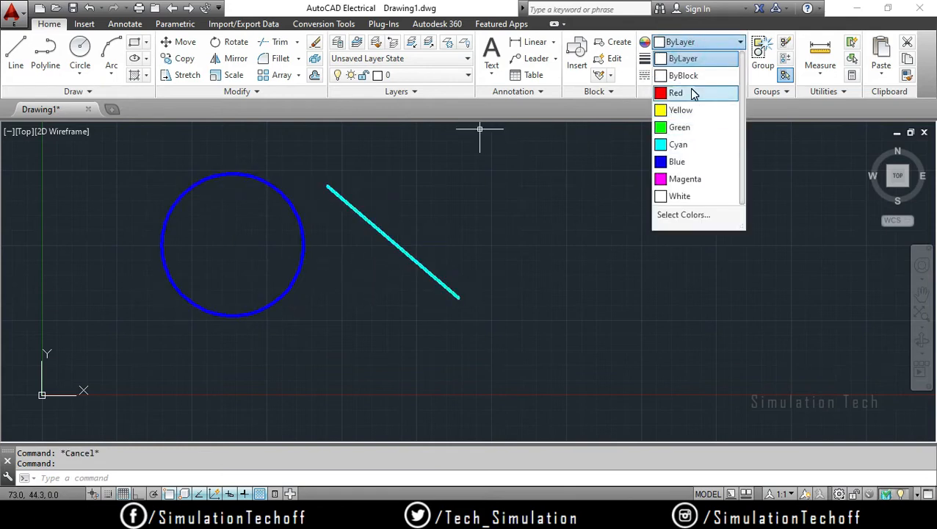
{"action": "left_click", "coordinate": [683, 92]}
{"action": "key", "text": "Escape"}
{"action": "scroll", "coordinate": [464, 318], "scroll_direction": "up", "scroll_amount": 2}
{"action": "scroll", "coordinate": [661, 345], "scroll_direction": "up", "scroll_amount": 1}
{"action": "scroll", "coordinate": [519, 336], "scroll_direction": "down", "scroll_amount": 2}
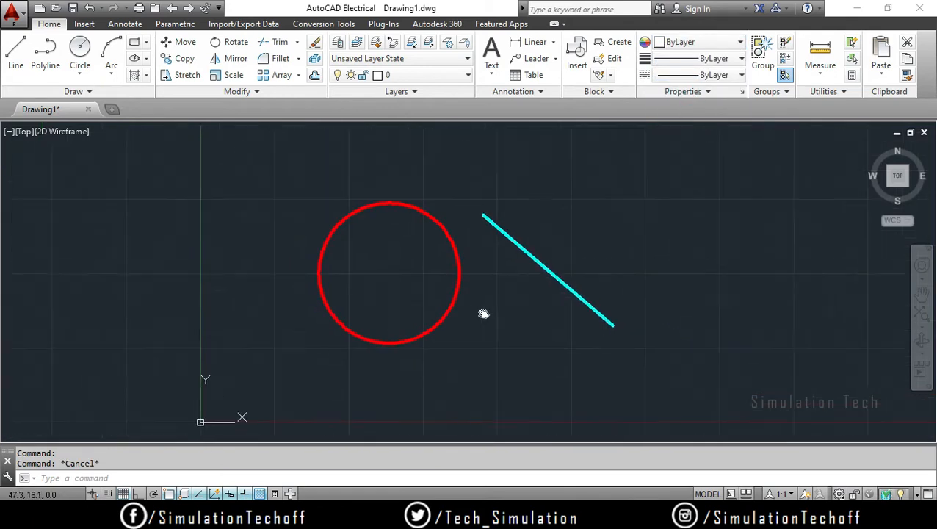
{"action": "middle_click_drag", "start_coordinate": [481, 314], "coordinate": [503, 337]}
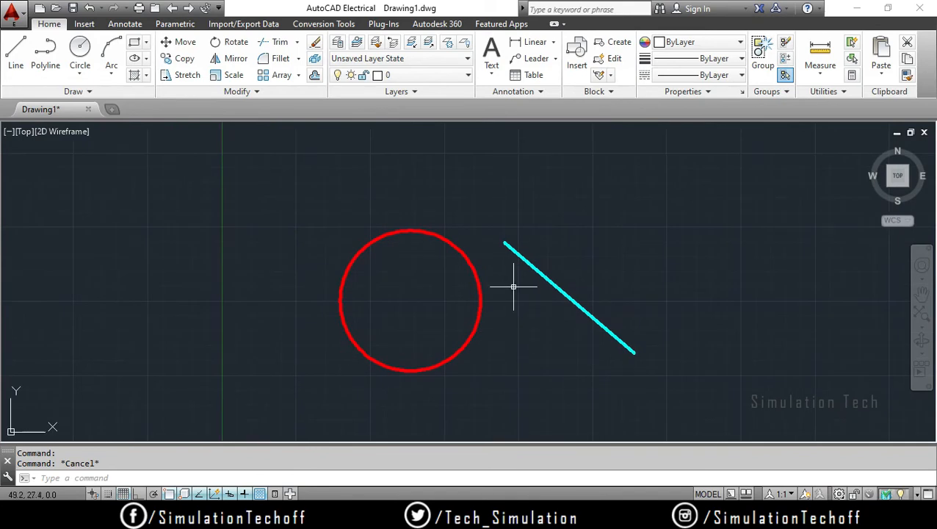
{"action": "scroll", "coordinate": [516, 353], "scroll_direction": "up", "scroll_amount": 2}
{"action": "scroll", "coordinate": [518, 348], "scroll_direction": "down", "scroll_amount": 2}
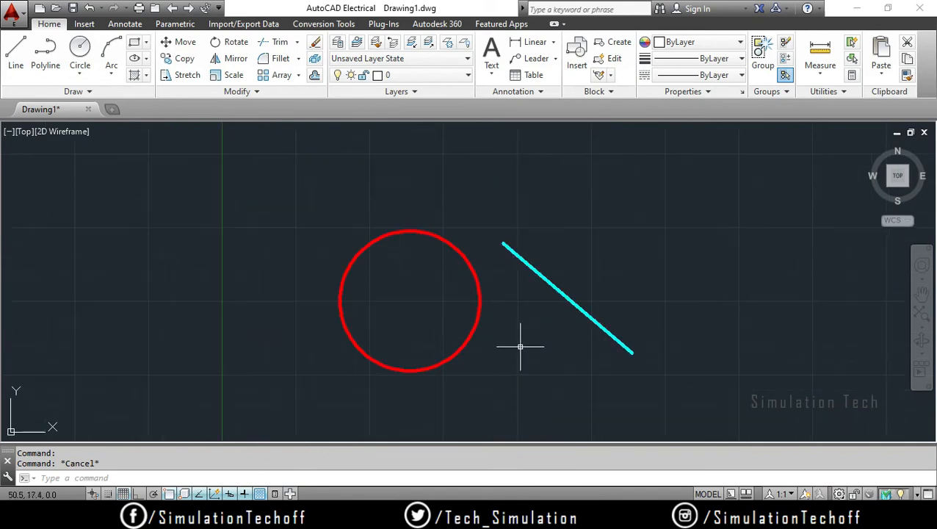
{"action": "middle_click_drag", "start_coordinate": [545, 347], "coordinate": [541, 337]}
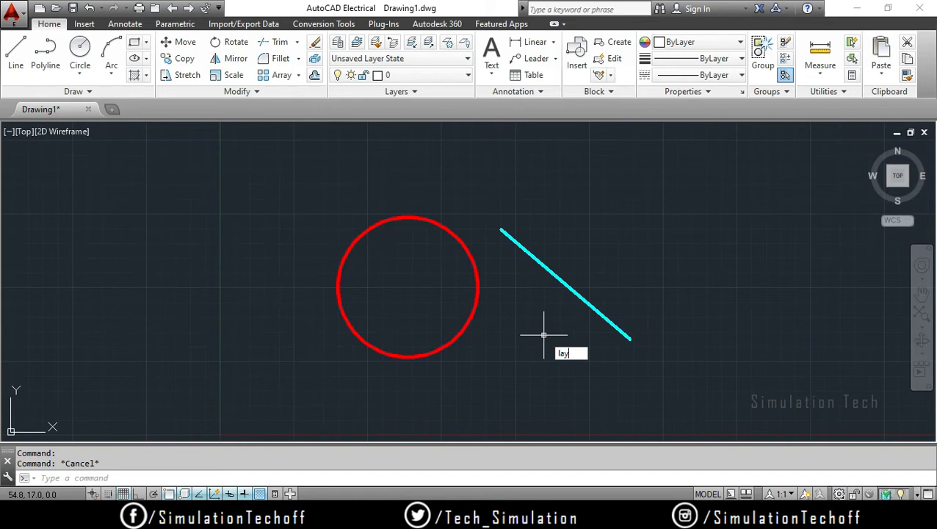
Make Layout1 the current layout using the Set option of the LAYOUT command
{"action": "type", "text": "out"}
{"action": "key", "text": "Return"}
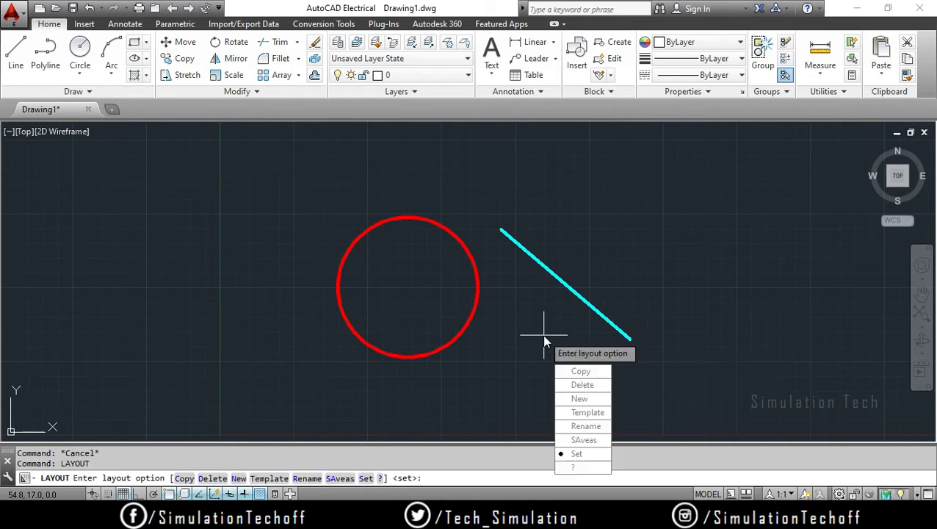
{"action": "key", "text": "Return"}
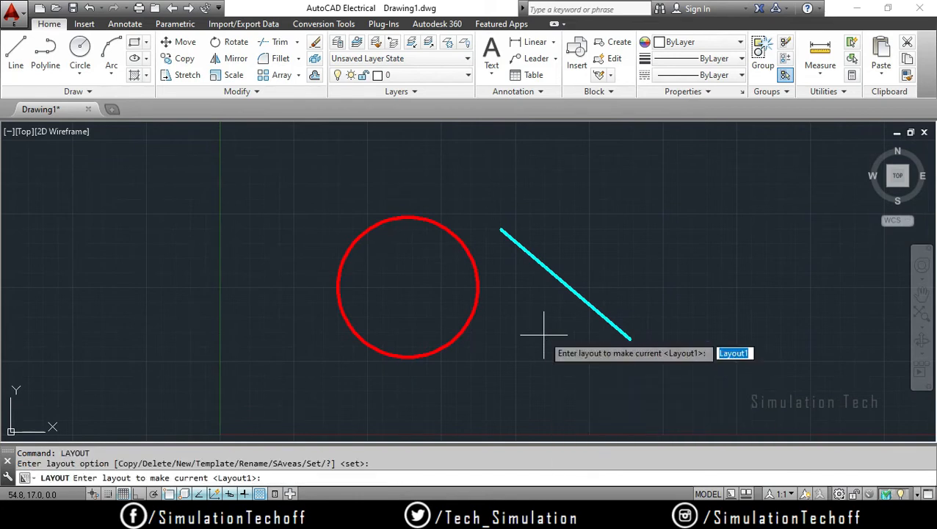
{"action": "key", "text": "Return"}
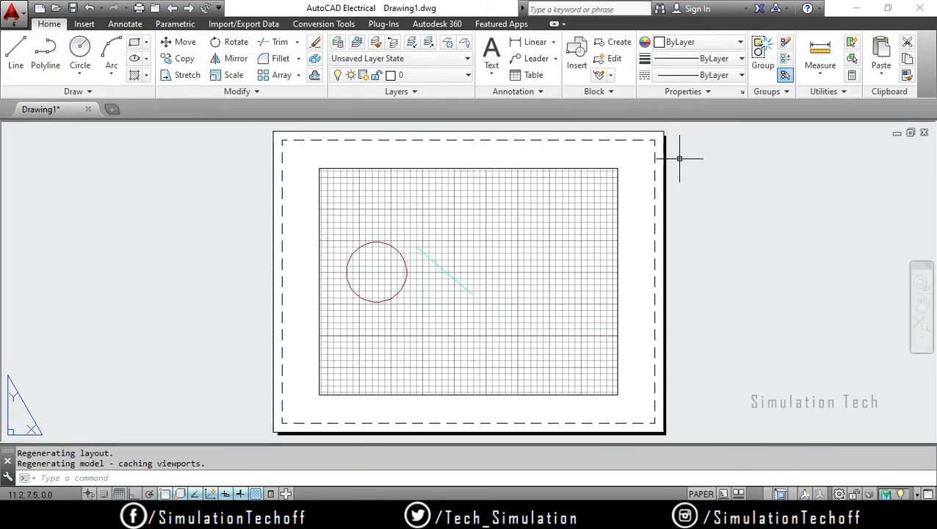
Activate model space inside the layout's viewport and turn off its grid display
{"action": "mouse_move", "coordinate": [557, 514]}
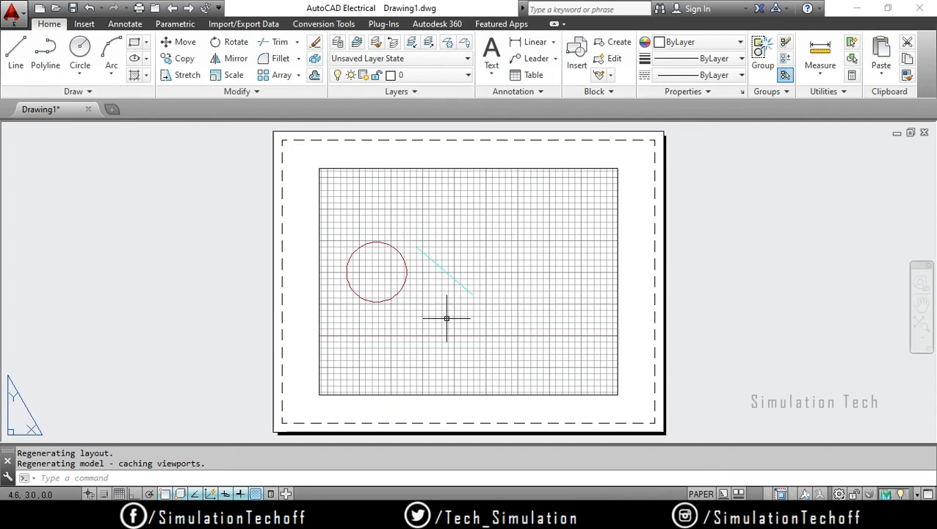
{"action": "left_click", "coordinate": [474, 336]}
{"action": "left_click", "coordinate": [475, 335]}
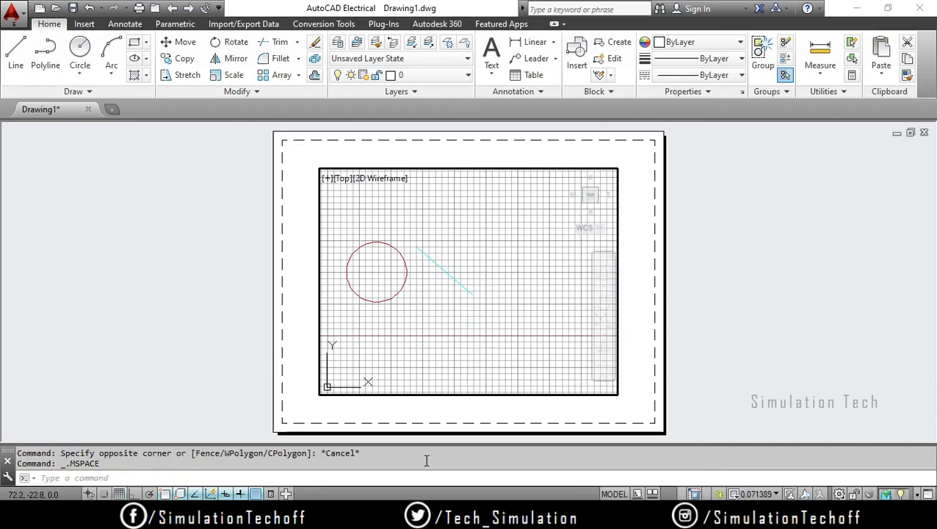
{"action": "left_click", "coordinate": [119, 495]}
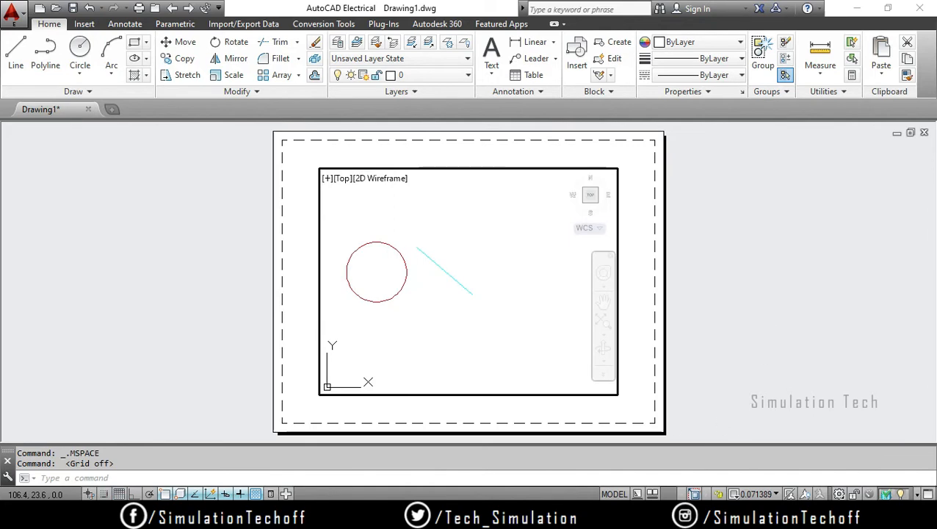
Zoom and pan the circle and line inside the active viewport to try out its model space view
{"action": "middle_click_drag", "start_coordinate": [403, 282], "coordinate": [469, 286]}
{"action": "scroll", "coordinate": [475, 289], "scroll_direction": "up", "scroll_amount": 5}
{"action": "scroll", "coordinate": [500, 294], "scroll_direction": "down", "scroll_amount": 3}
{"action": "scroll", "coordinate": [469, 286], "scroll_direction": "up", "scroll_amount": 2}
{"action": "scroll", "coordinate": [461, 294], "scroll_direction": "down", "scroll_amount": 3}
{"action": "scroll", "coordinate": [465, 299], "scroll_direction": "up", "scroll_amount": 3}
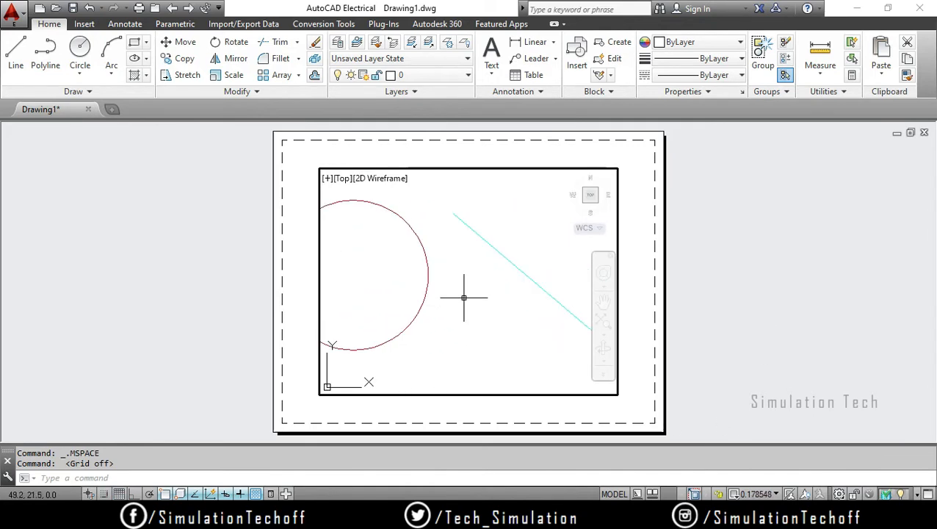
{"action": "scroll", "coordinate": [467, 297], "scroll_direction": "down", "scroll_amount": 2}
{"action": "scroll", "coordinate": [471, 297], "scroll_direction": "up", "scroll_amount": 2}
{"action": "scroll", "coordinate": [473, 297], "scroll_direction": "down", "scroll_amount": 2}
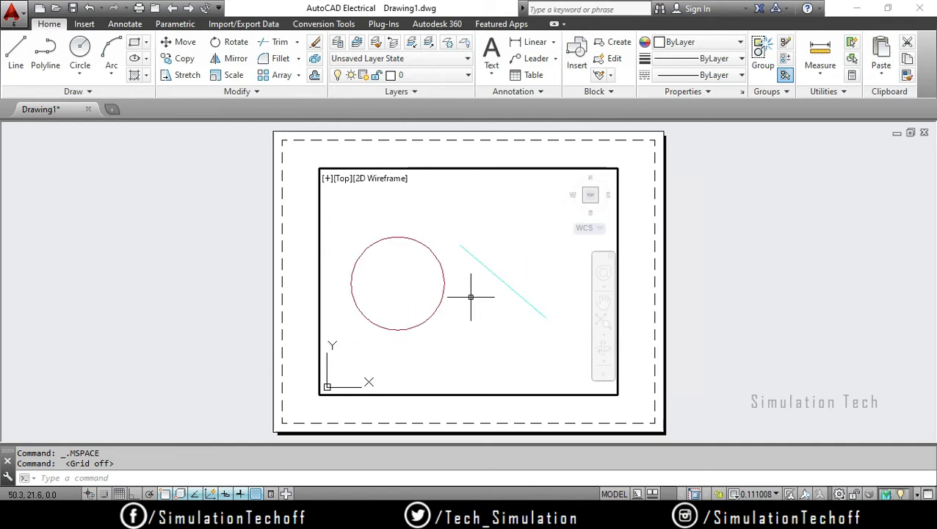
{"action": "middle_click_drag", "start_coordinate": [473, 297], "coordinate": [482, 309]}
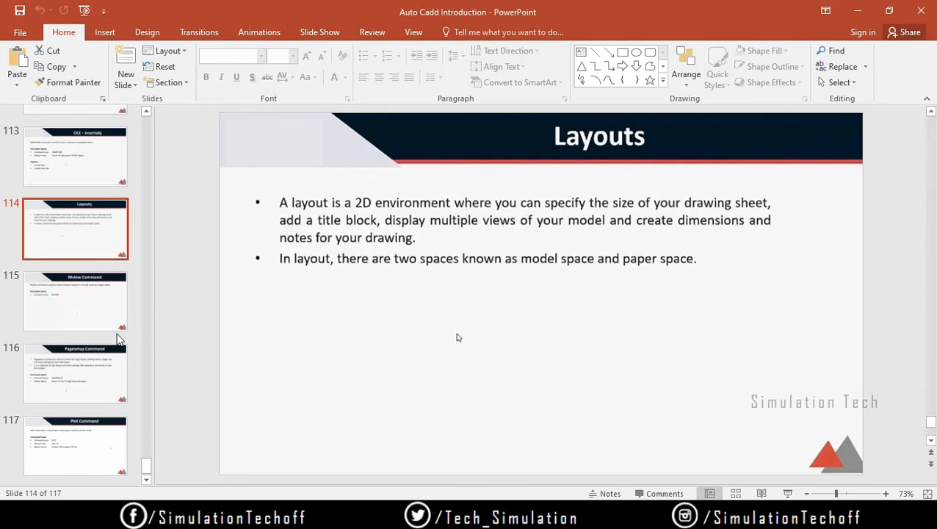
Read the Mview Command slide in the PowerPoint presentation and return to AutoCAD Electrical
{"action": "key", "text": "Down"}
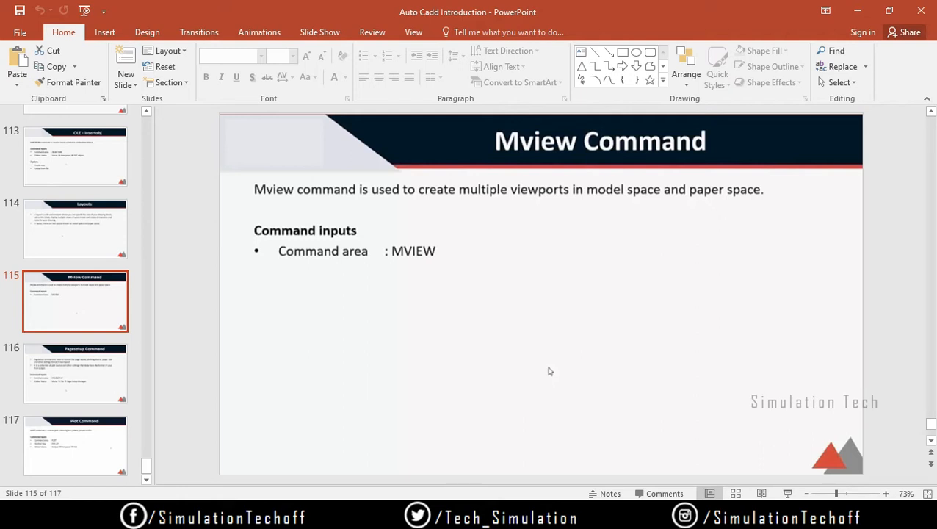
{"action": "key", "text": "alt+Tab"}
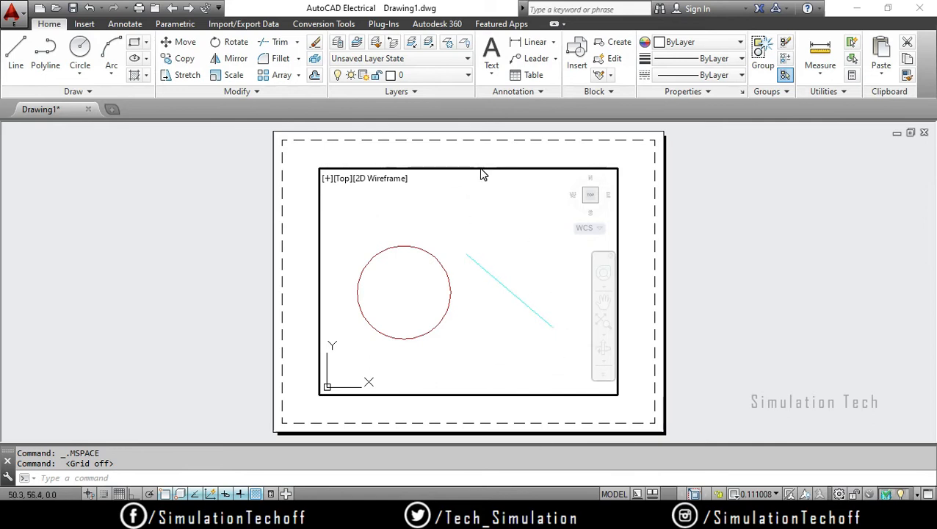
Return to paper space and erase the existing viewport from the layout sheet
{"action": "double_click", "coordinate": [548, 152]}
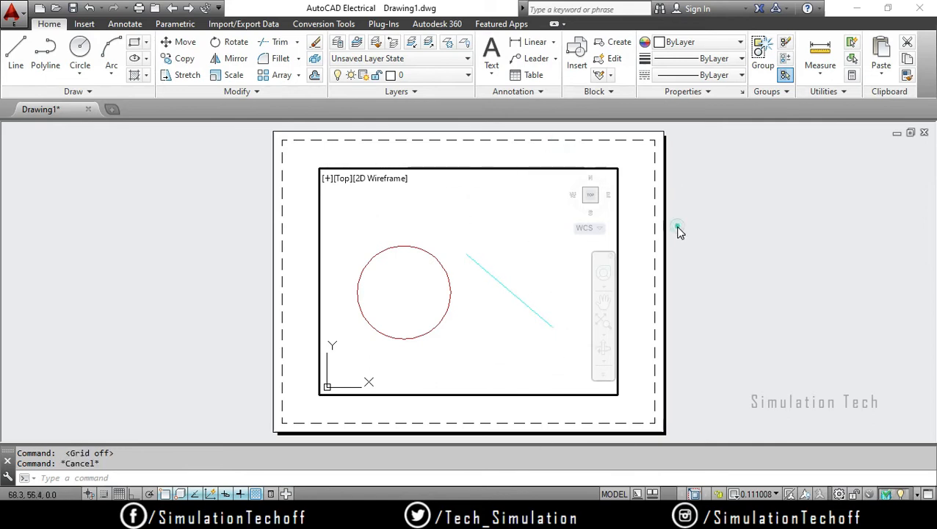
{"action": "left_click", "coordinate": [658, 270]}
{"action": "left_click", "coordinate": [628, 282]}
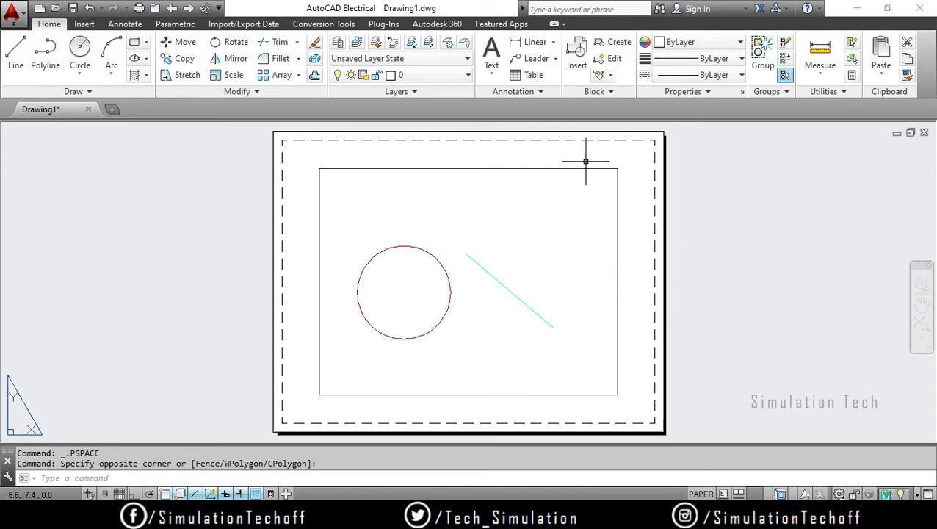
{"action": "left_click", "coordinate": [585, 168]}
{"action": "key", "text": "Delete"}
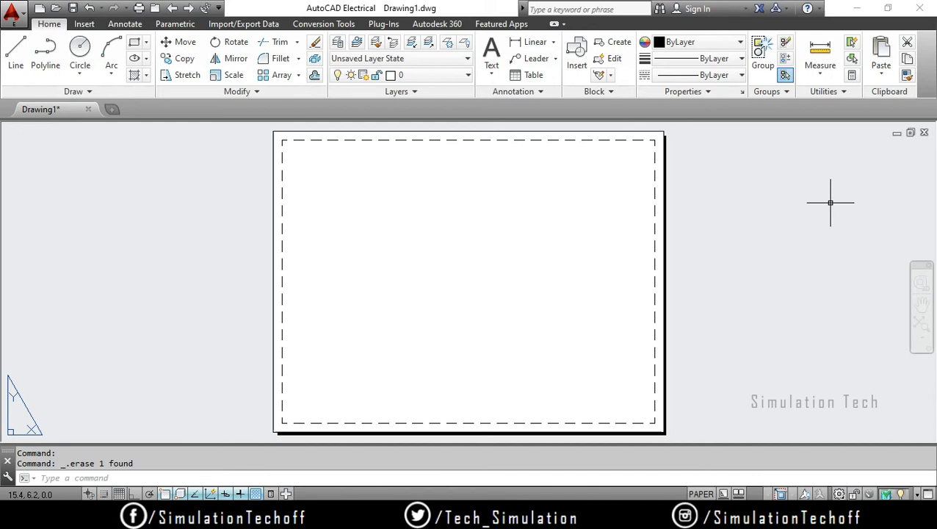
Create a small rectangular viewport in the upper-left area of the sheet with the MVIEW command
{"action": "type", "text": "mview"}
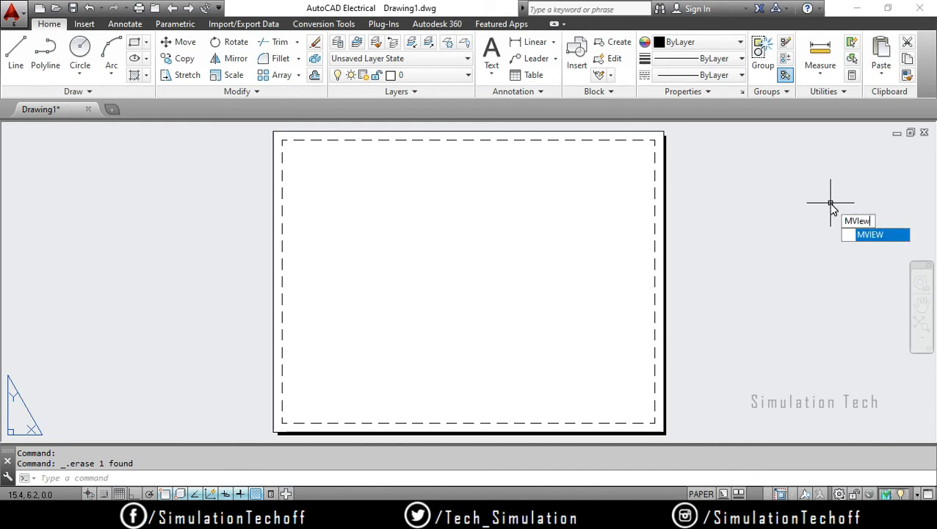
{"action": "key", "text": "Return"}
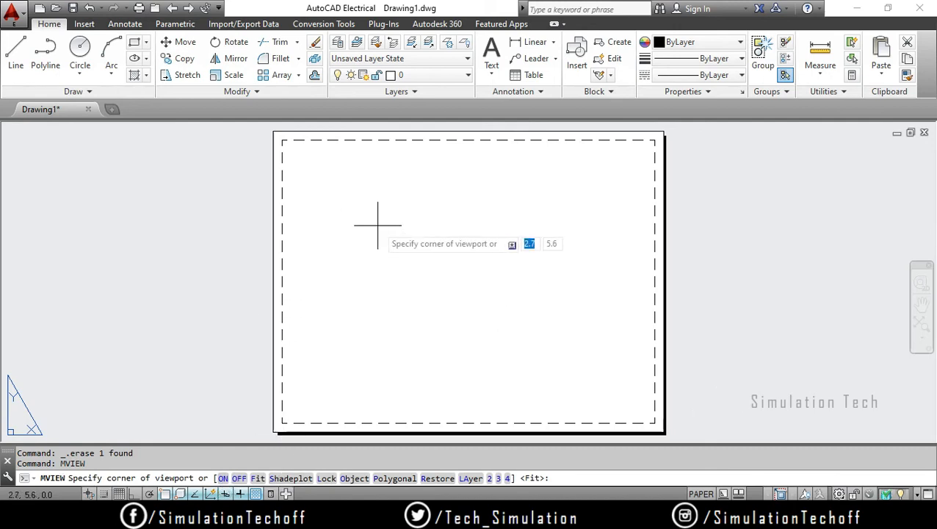
{"action": "left_click", "coordinate": [310, 172]}
{"action": "left_click", "coordinate": [424, 275]}
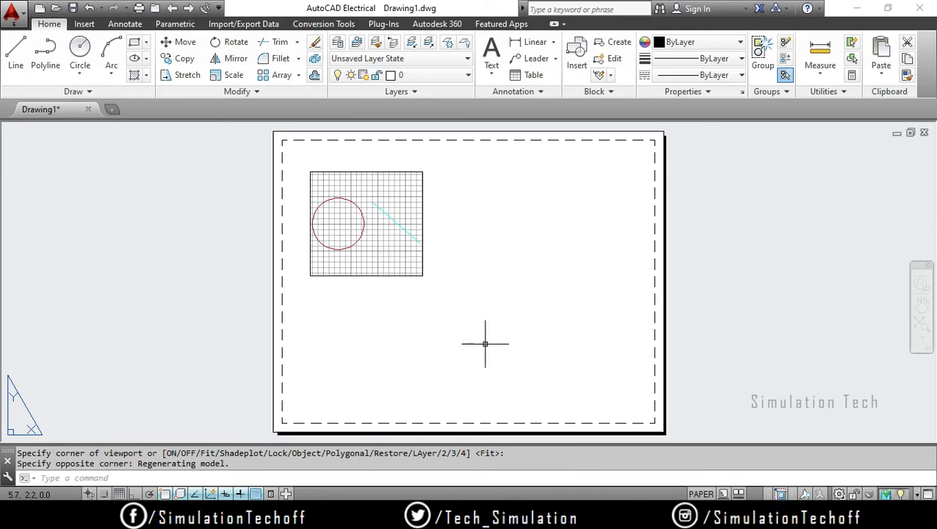
Turn off the small viewport's display with the OFF option of MVIEW
{"action": "key", "text": "Return"}
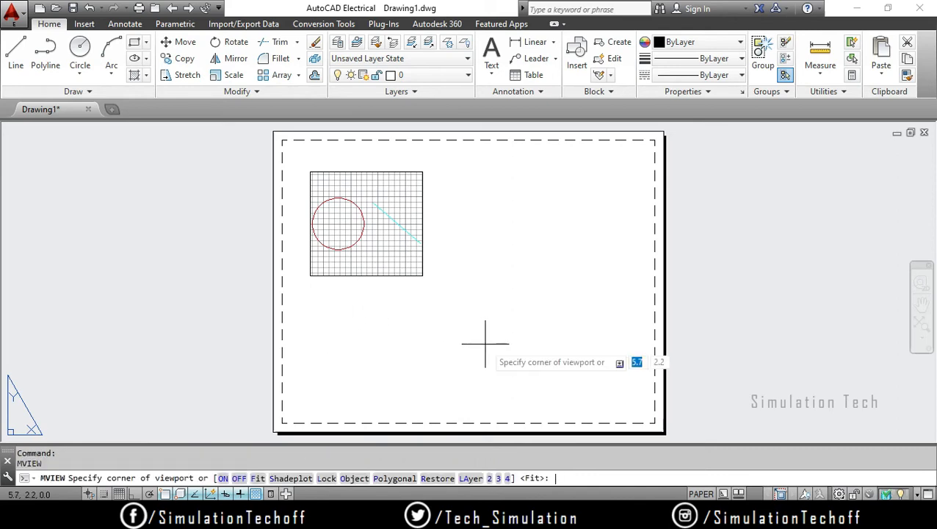
{"action": "left_click", "coordinate": [239, 478]}
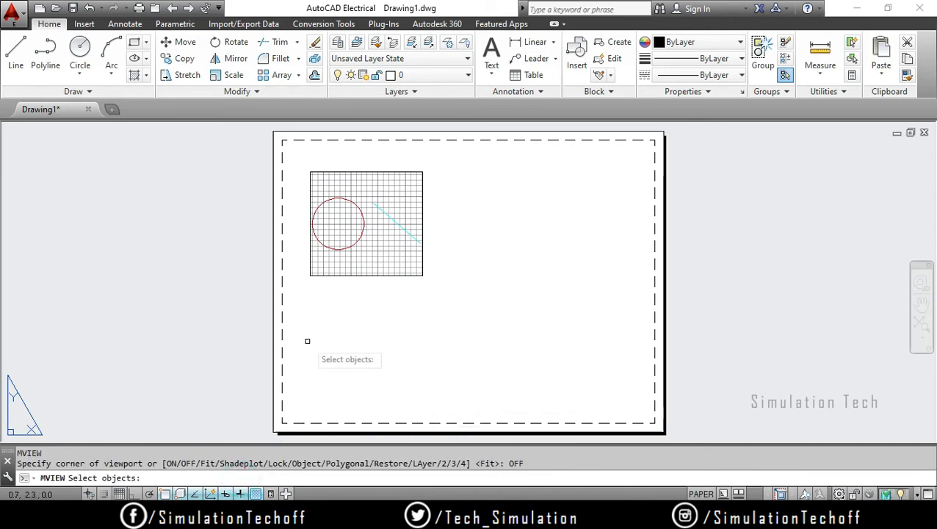
{"action": "left_click", "coordinate": [381, 276]}
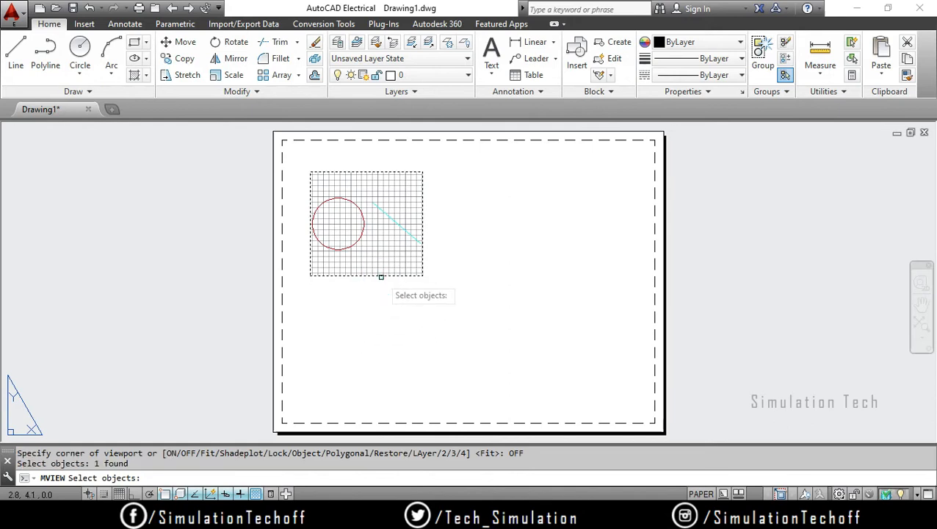
{"action": "key", "text": "Return"}
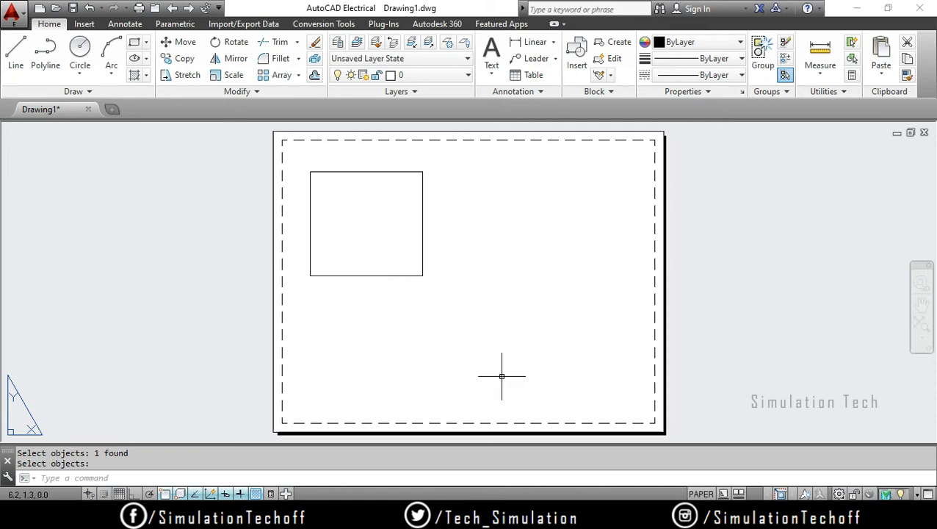
Turn the small viewport's display back on with the ON option of MVIEW
{"action": "key", "text": "Return"}
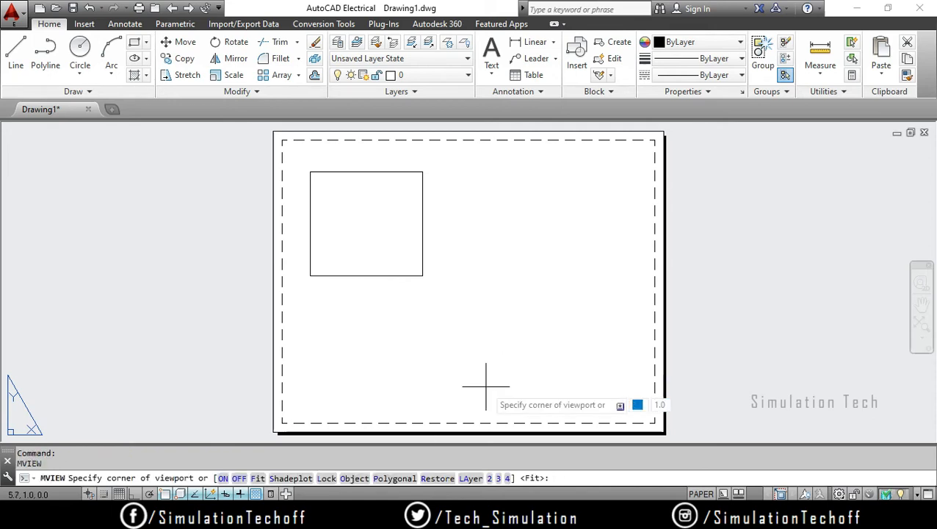
{"action": "left_click", "coordinate": [221, 478]}
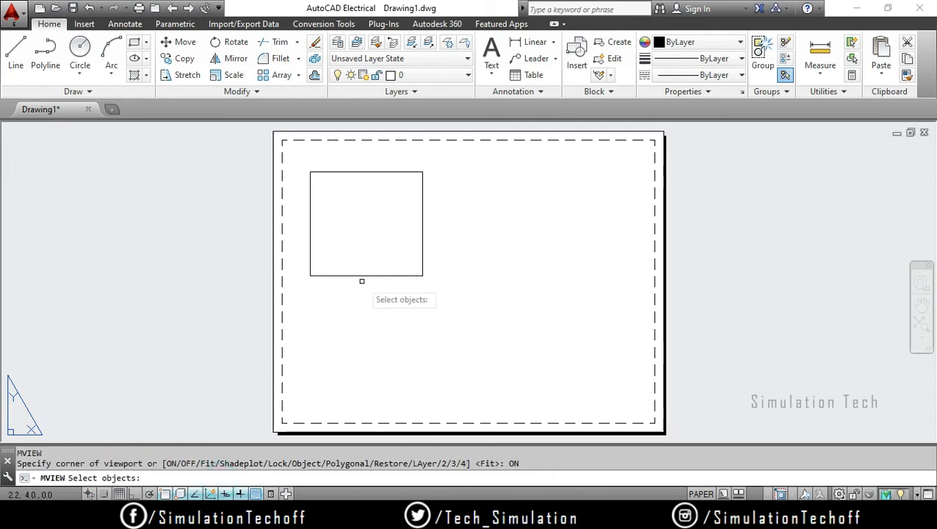
{"action": "left_click", "coordinate": [377, 276]}
{"action": "key", "text": "Return"}
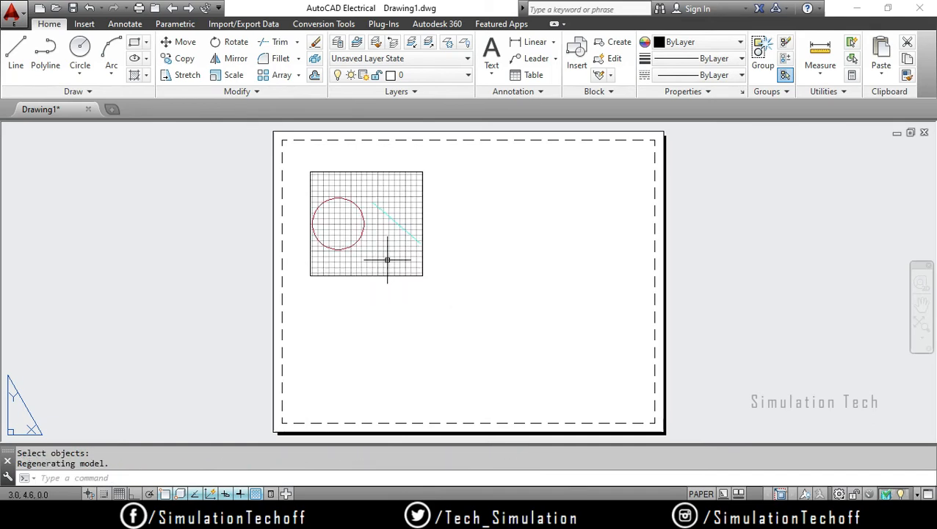
Activate model space inside the small viewport and turn off its grid
{"action": "double_click", "coordinate": [387, 259]}
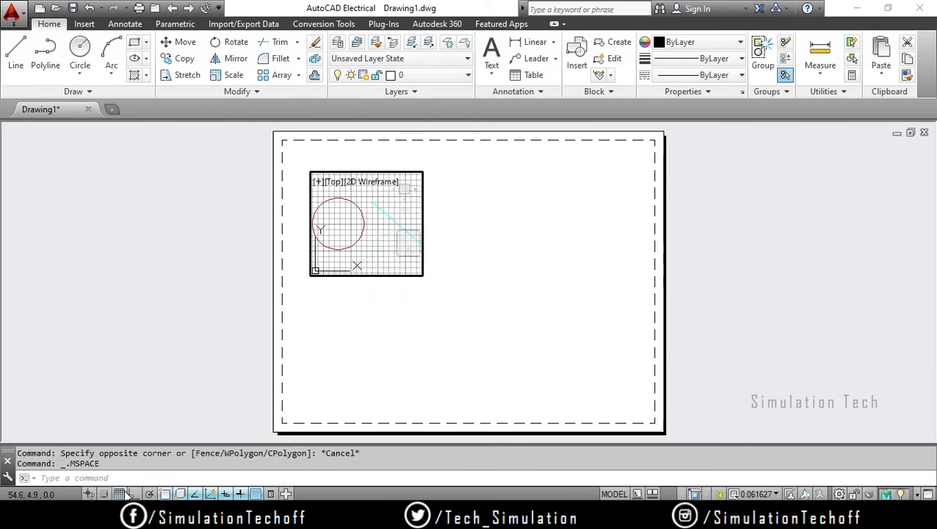
{"action": "left_click", "coordinate": [120, 494]}
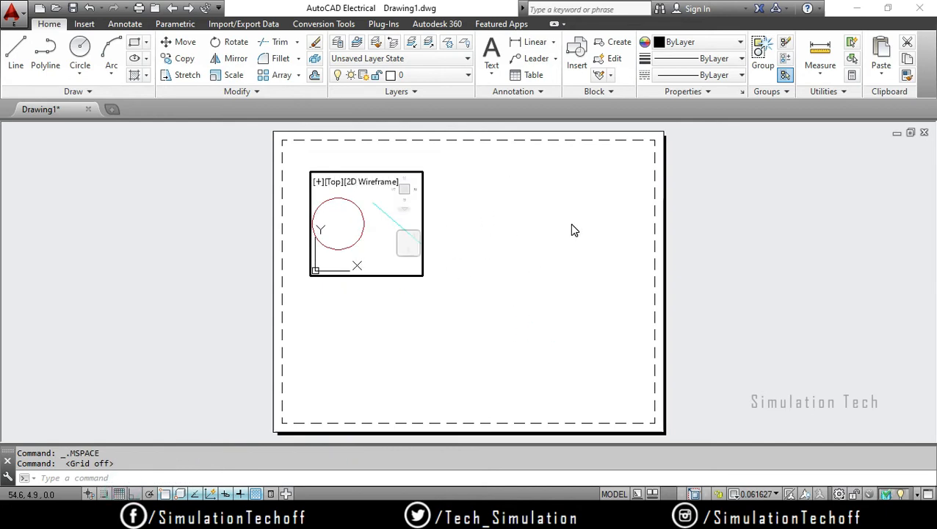
Create a viewport that fills the sheet's printable area with the Fit option of MVIEW
{"action": "type", "text": "mvie"}
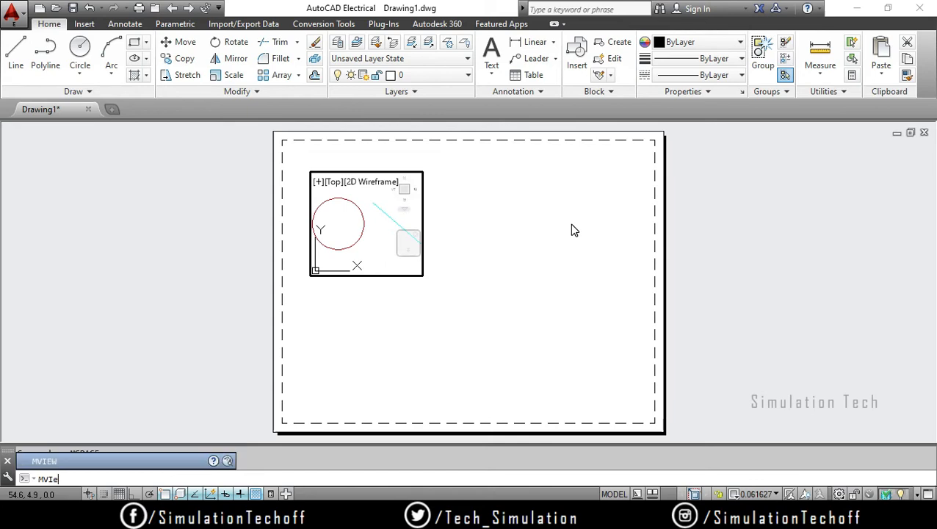
{"action": "key", "text": "Return"}
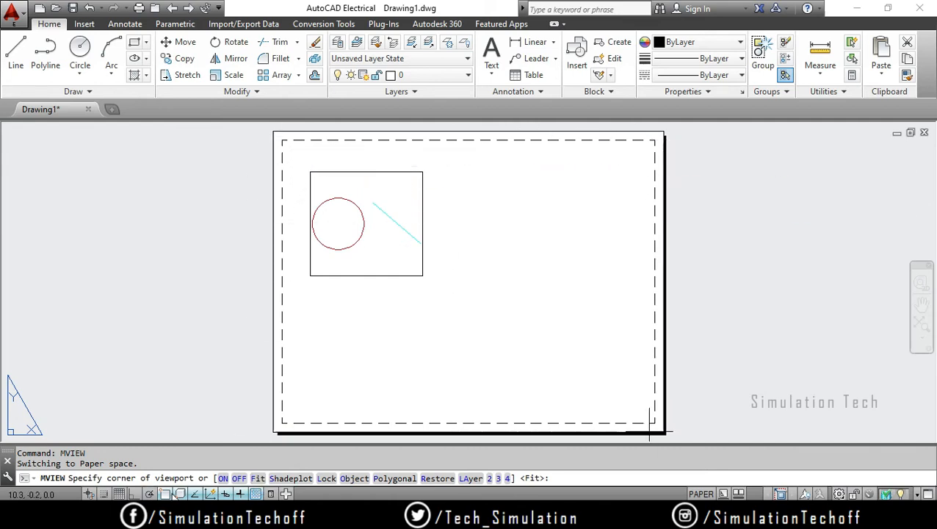
{"action": "left_click", "coordinate": [258, 478]}
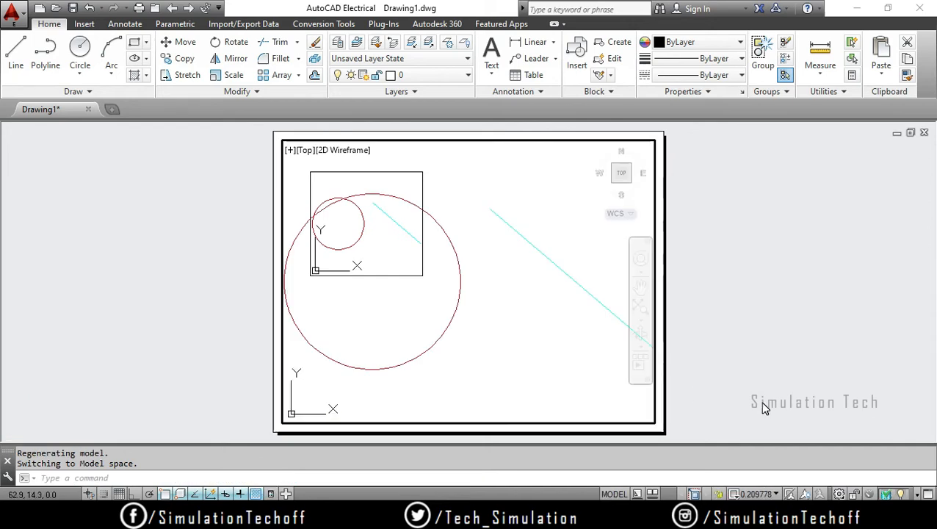
Zoom out and pan inside the full-sheet viewport so its circle and line sit clear below the small viewport
{"action": "left_click", "coordinate": [540, 318]}
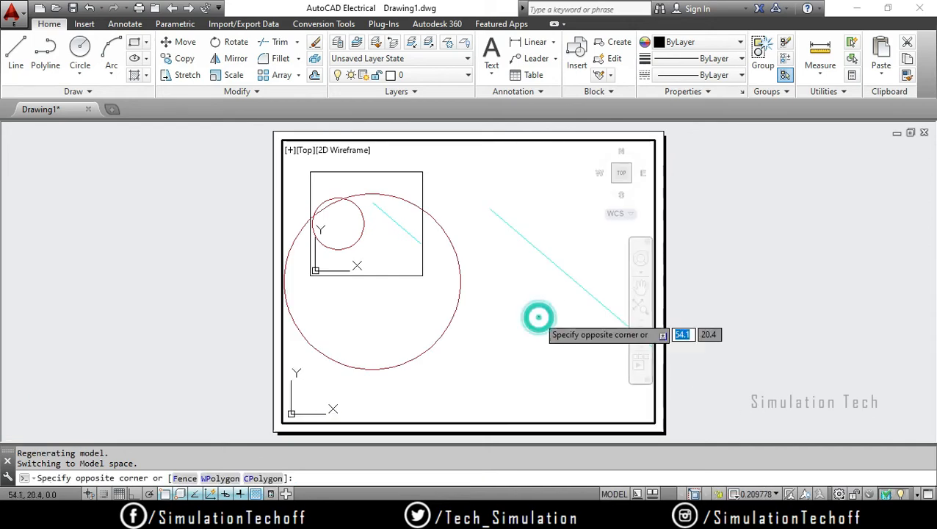
{"action": "scroll", "coordinate": [527, 321], "scroll_direction": "down", "scroll_amount": 4}
{"action": "scroll", "coordinate": [527, 320], "scroll_direction": "up", "scroll_amount": 1}
{"action": "scroll", "coordinate": [528, 320], "scroll_direction": "down", "scroll_amount": 1}
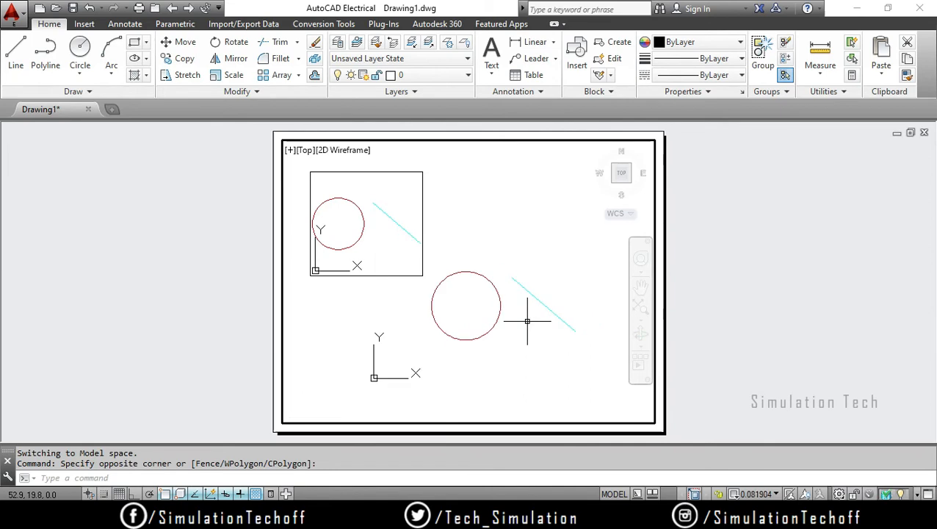
{"action": "middle_click_drag", "start_coordinate": [528, 321], "coordinate": [540, 371]}
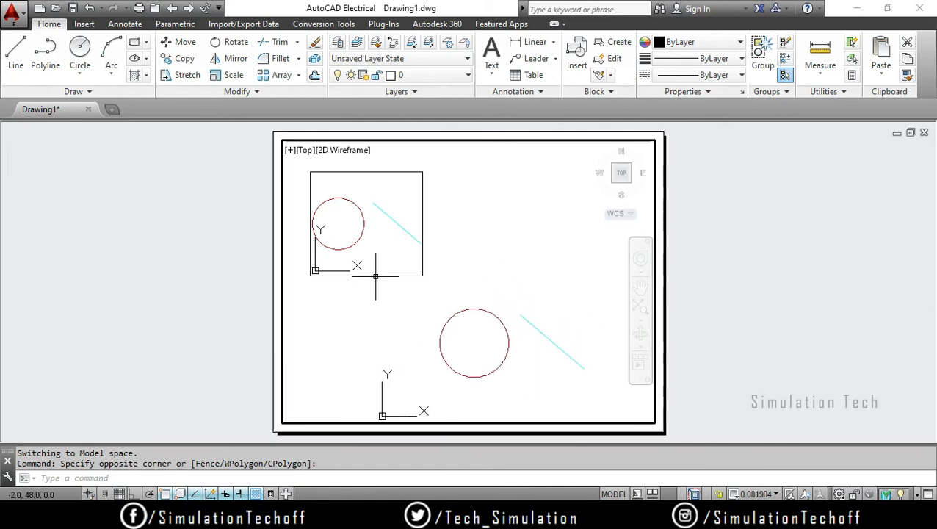
Try to zoom the drawing inside the small viewport enclosed by the full-sheet viewport
{"action": "left_click", "coordinate": [359, 233]}
{"action": "scroll", "coordinate": [357, 217], "scroll_direction": "up", "scroll_amount": 3}
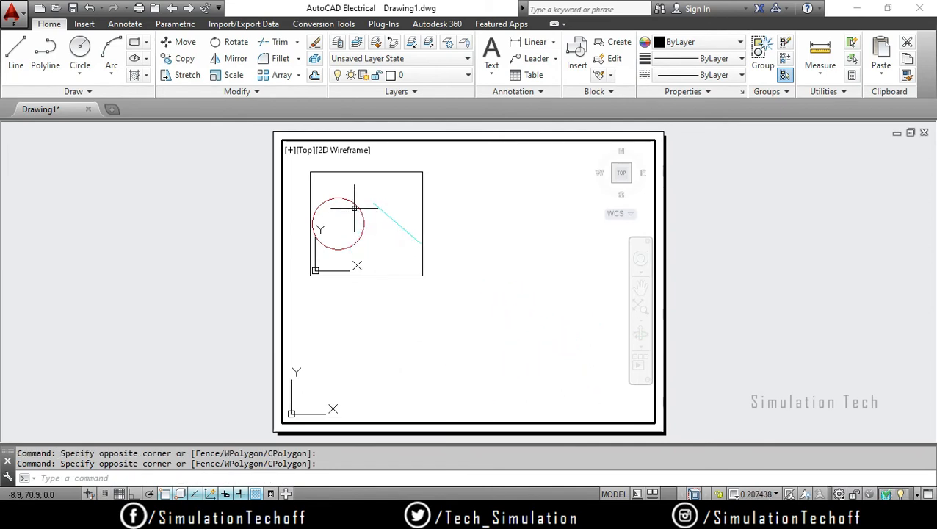
{"action": "scroll", "coordinate": [360, 215], "scroll_direction": "down", "scroll_amount": 3}
{"action": "scroll", "coordinate": [541, 385], "scroll_direction": "up", "scroll_amount": 2}
{"action": "scroll", "coordinate": [540, 385], "scroll_direction": "down", "scroll_amount": 2}
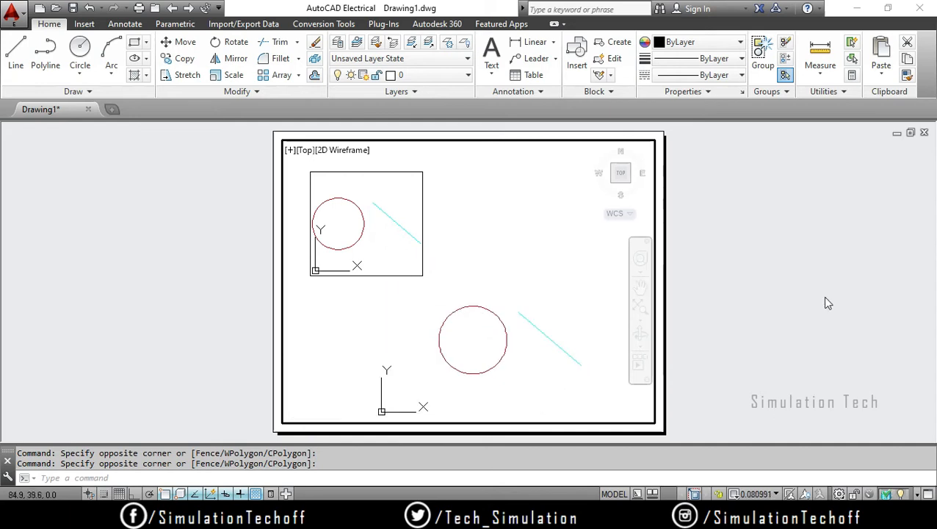
Try to activate the small viewport through its interior, border and lower-right corner
{"action": "double_click", "coordinate": [733, 294]}
{"action": "double_click", "coordinate": [390, 242]}
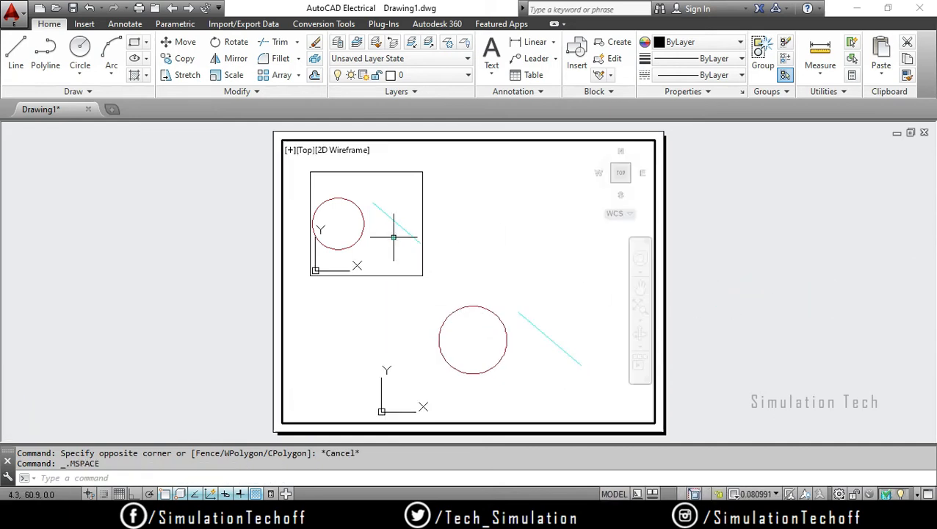
{"action": "left_click", "coordinate": [346, 230]}
{"action": "left_click", "coordinate": [341, 194]}
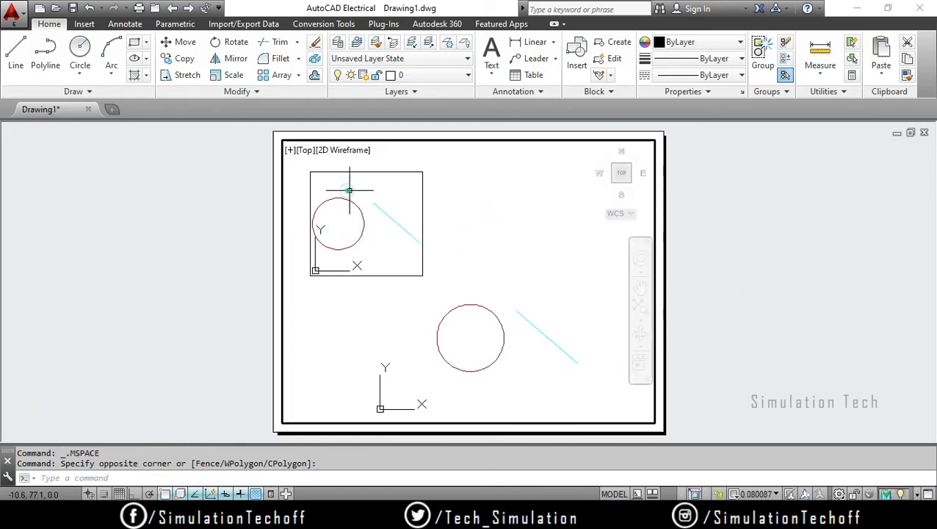
{"action": "left_click", "coordinate": [366, 173]}
{"action": "left_click", "coordinate": [366, 173]}
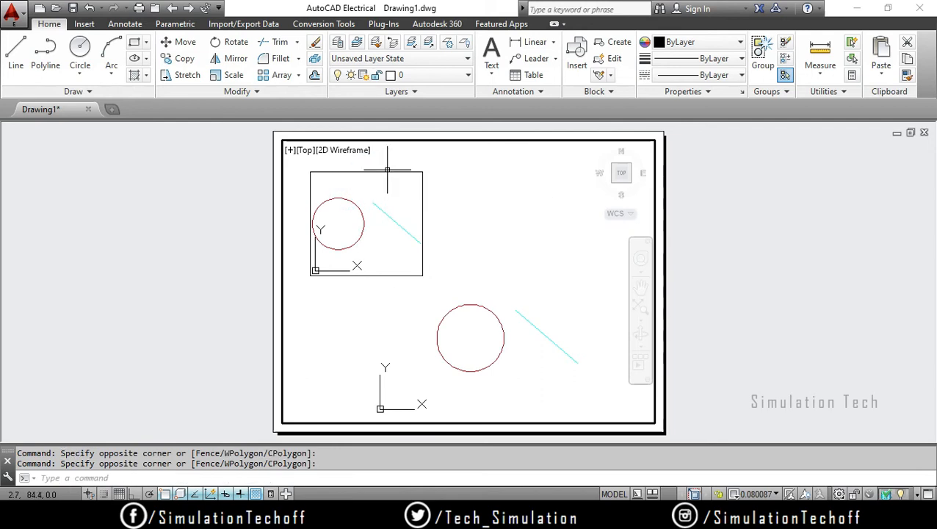
{"action": "left_click", "coordinate": [383, 173]}
{"action": "left_click", "coordinate": [389, 174]}
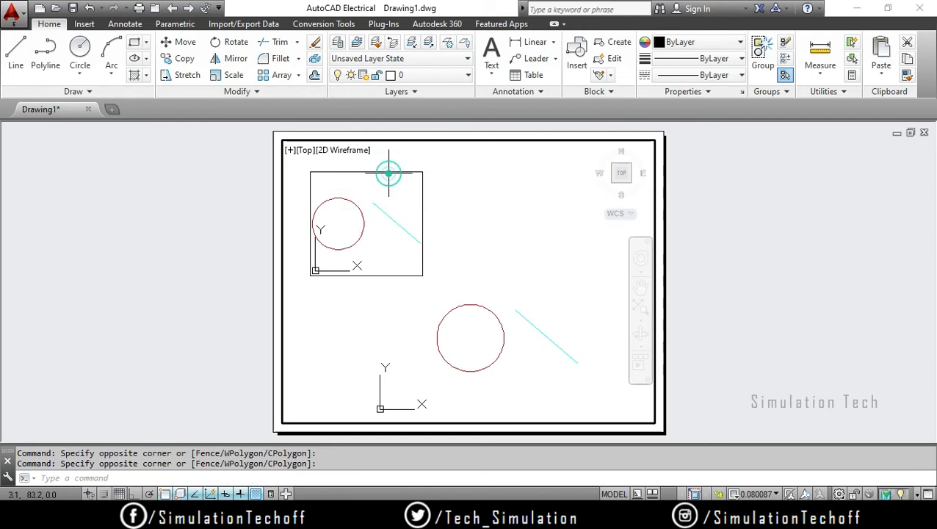
{"action": "left_click", "coordinate": [319, 273]}
{"action": "left_click", "coordinate": [335, 259]}
{"action": "left_click", "coordinate": [341, 251]}
{"action": "left_click", "coordinate": [345, 234]}
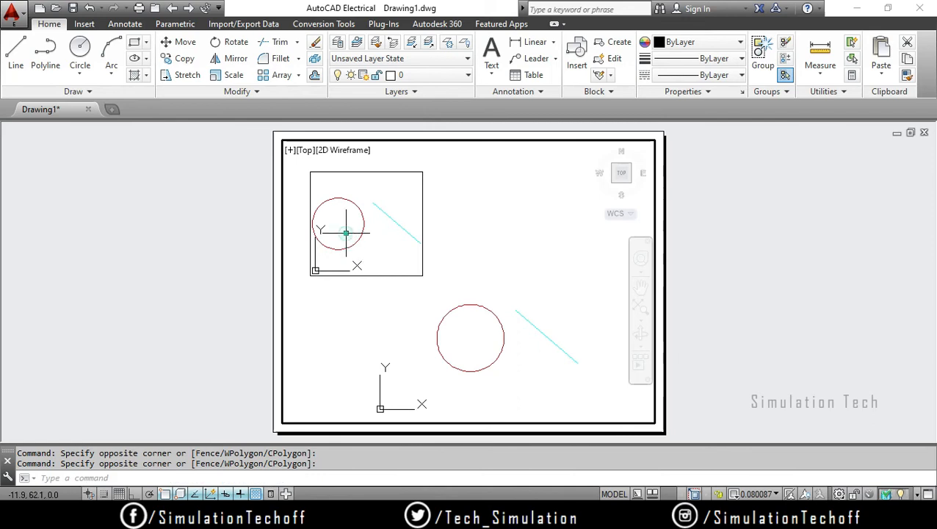
{"action": "key", "text": "Escape"}
{"action": "key", "text": "Escape"}
{"action": "left_click", "coordinate": [421, 274]}
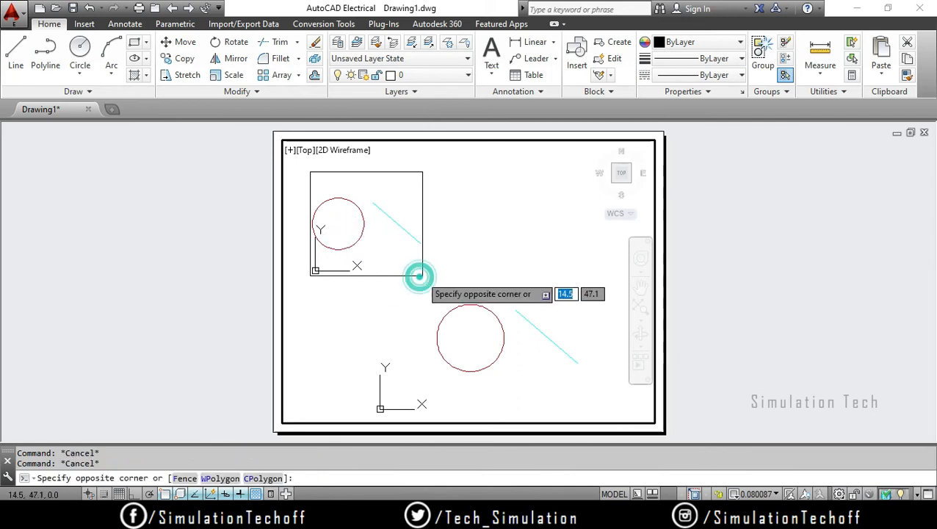
{"action": "left_click", "coordinate": [422, 275]}
{"action": "left_click", "coordinate": [423, 275]}
{"action": "left_click", "coordinate": [387, 238]}
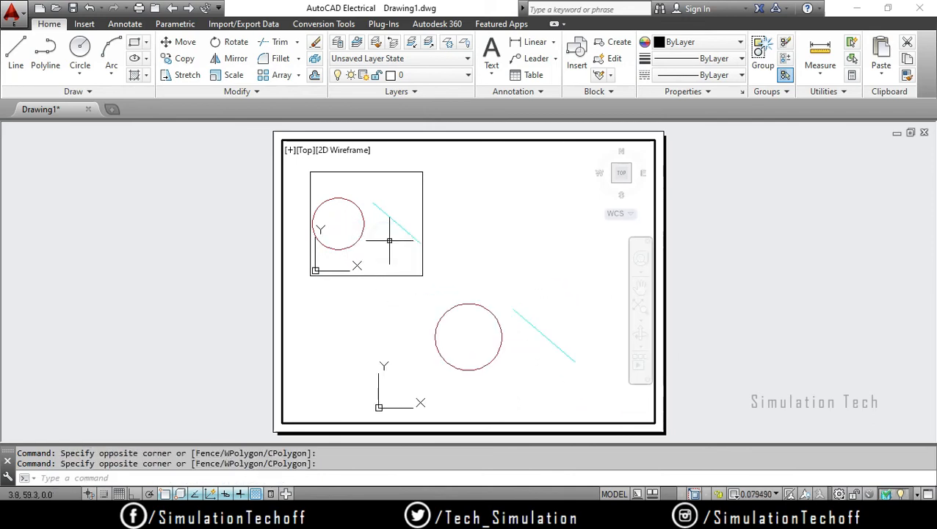
Return to paper space and try to enter the small viewport's model space from there
{"action": "double_click", "coordinate": [701, 318]}
{"action": "left_click", "coordinate": [703, 314]}
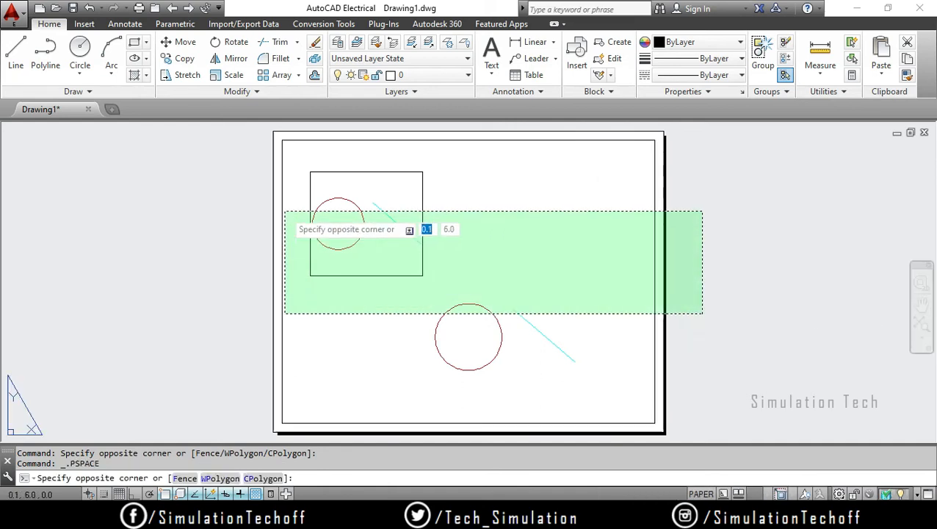
{"action": "left_click", "coordinate": [285, 209]}
{"action": "key", "text": "Escape"}
{"action": "left_click", "coordinate": [350, 224]}
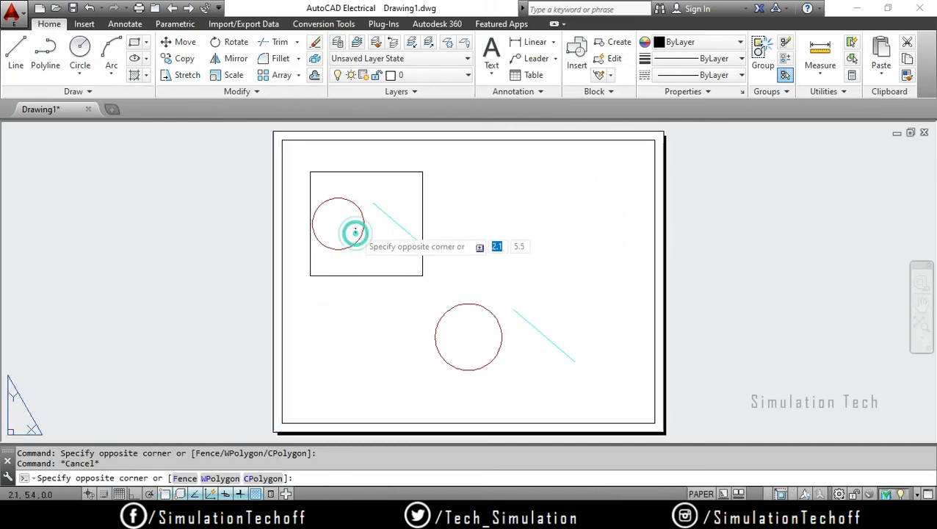
{"action": "key", "text": "Escape"}
{"action": "left_click", "coordinate": [332, 183]}
{"action": "left_click", "coordinate": [307, 166]}
{"action": "double_click", "coordinate": [354, 212]}
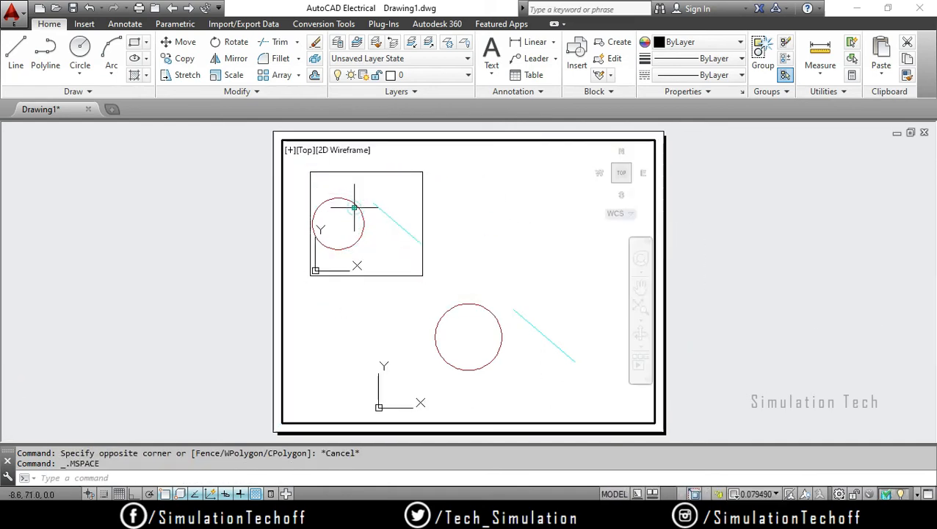
{"action": "left_click", "coordinate": [365, 230]}
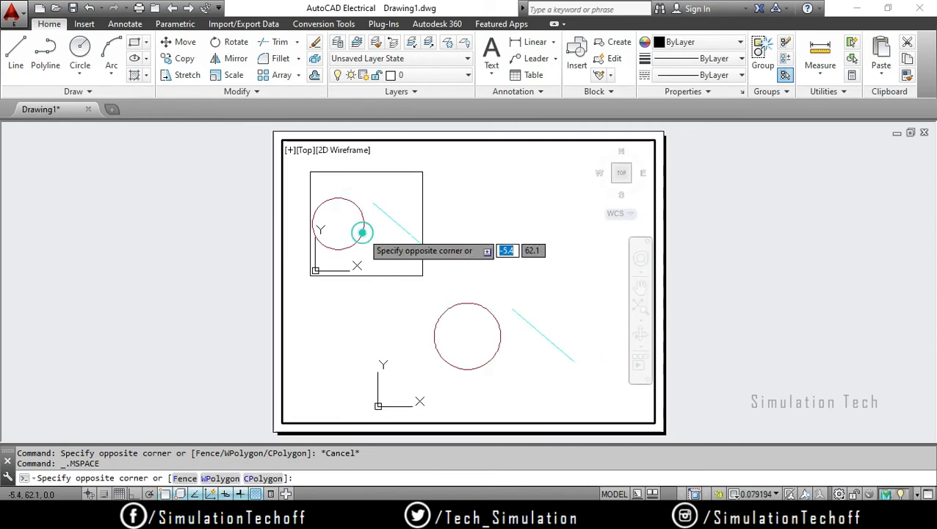
{"action": "key", "text": "Escape"}
{"action": "left_click", "coordinate": [420, 274]}
{"action": "key", "text": "Escape"}
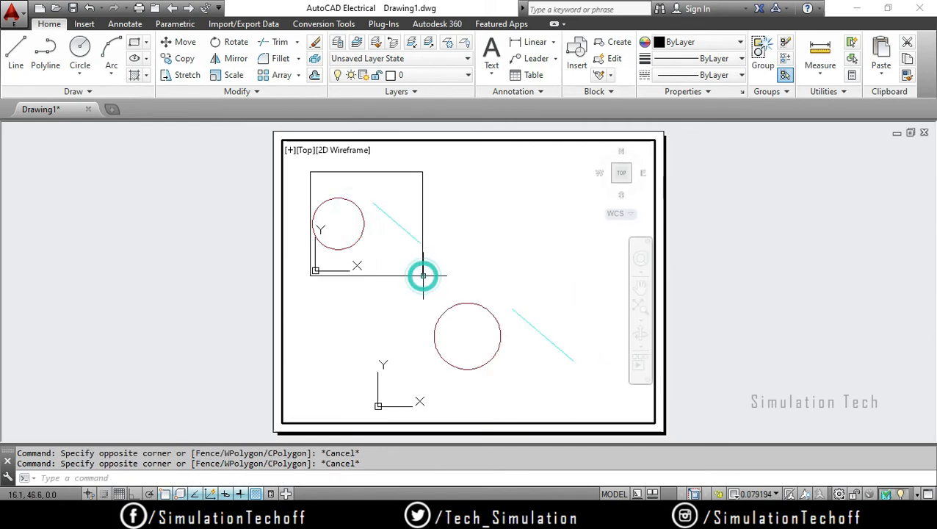
{"action": "left_click", "coordinate": [492, 326]}
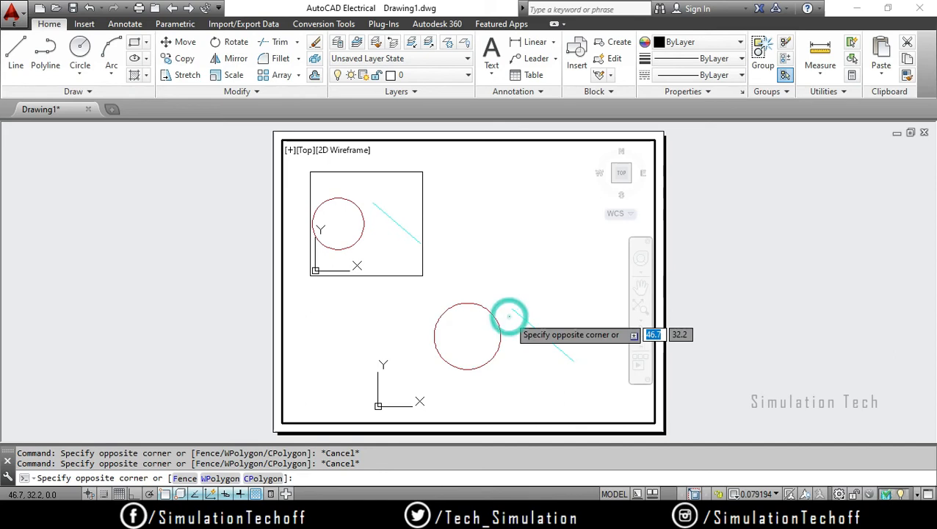
{"action": "key", "text": "Escape"}
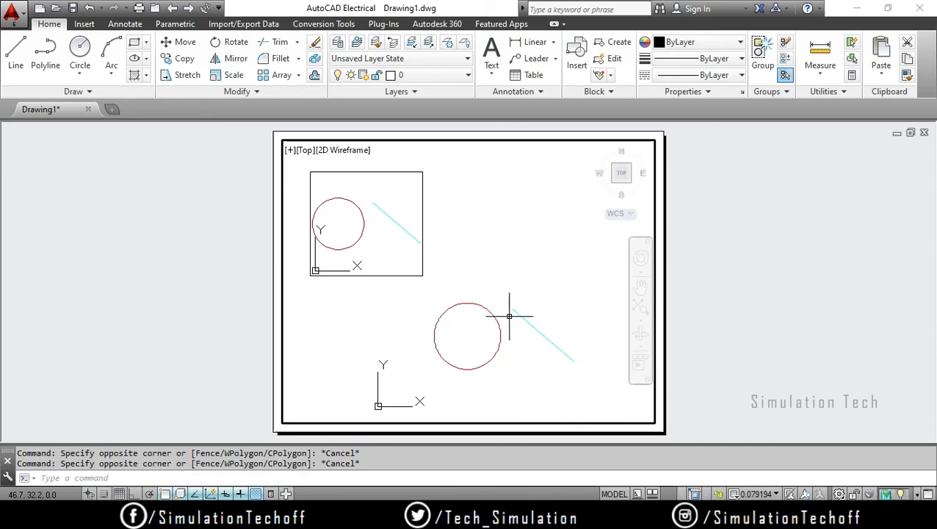
{"action": "double_click", "coordinate": [509, 316]}
{"action": "key", "text": "Escape"}
Apply the ON option of MVIEW to the full-sheet viewport
{"action": "type", "text": "MV"}
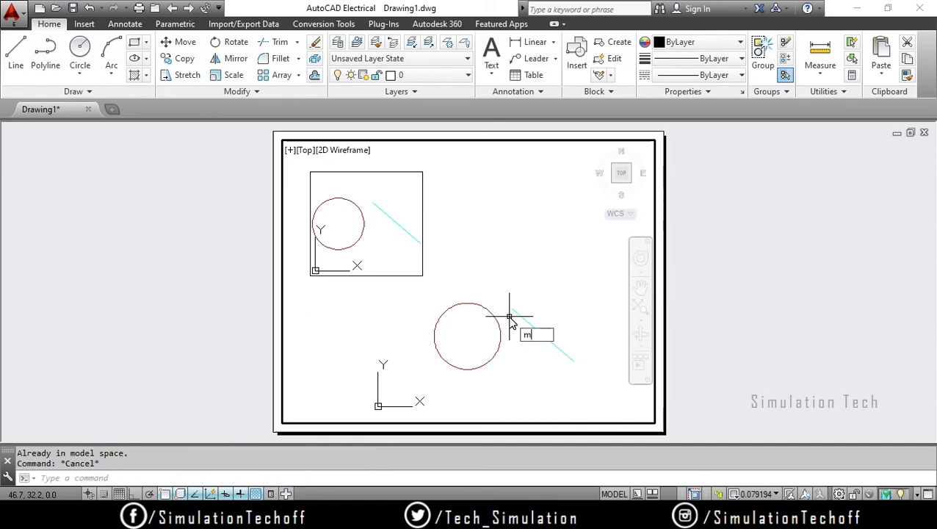
{"action": "key", "text": "Return"}
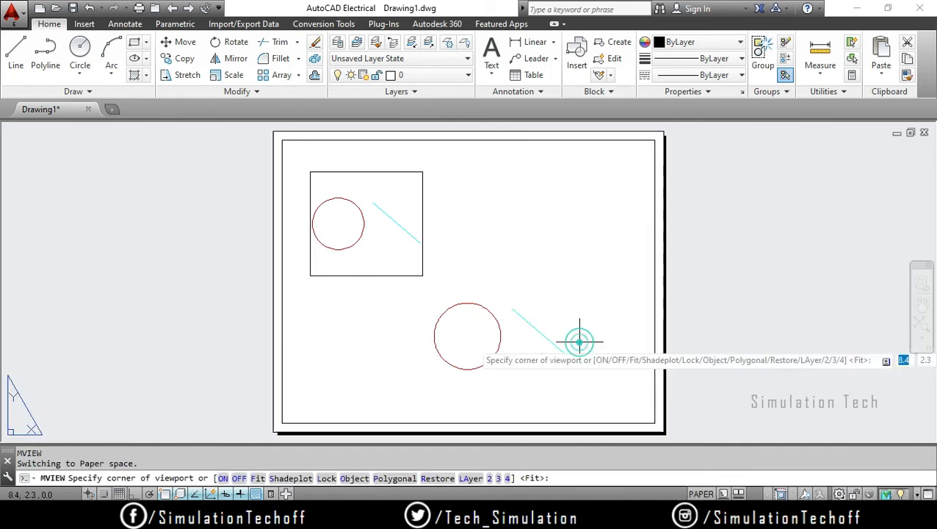
{"action": "left_click", "coordinate": [224, 478]}
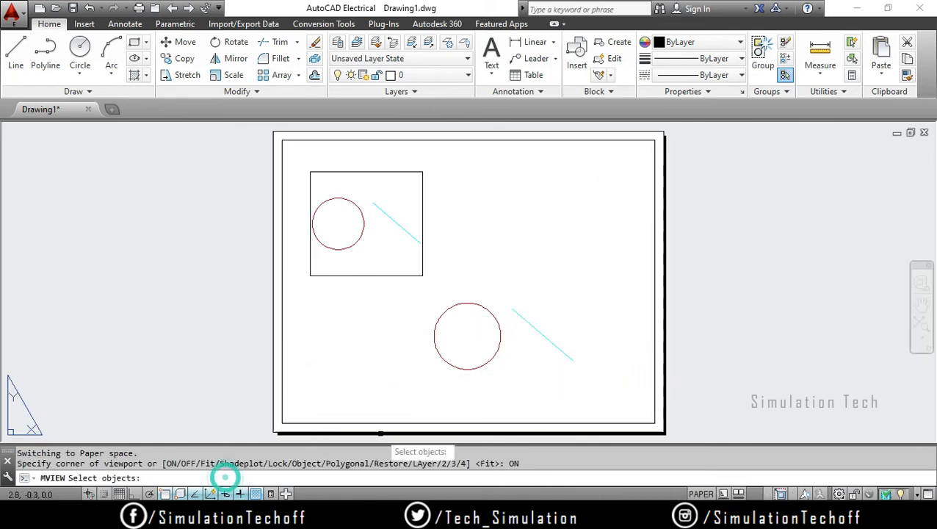
{"action": "left_click", "coordinate": [449, 426]}
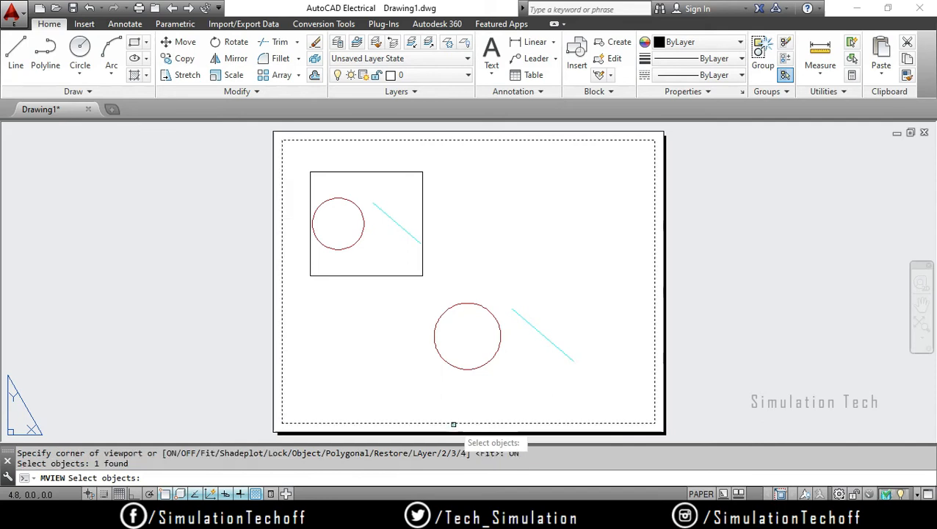
{"action": "key", "text": "Return"}
{"action": "double_click", "coordinate": [551, 370]}
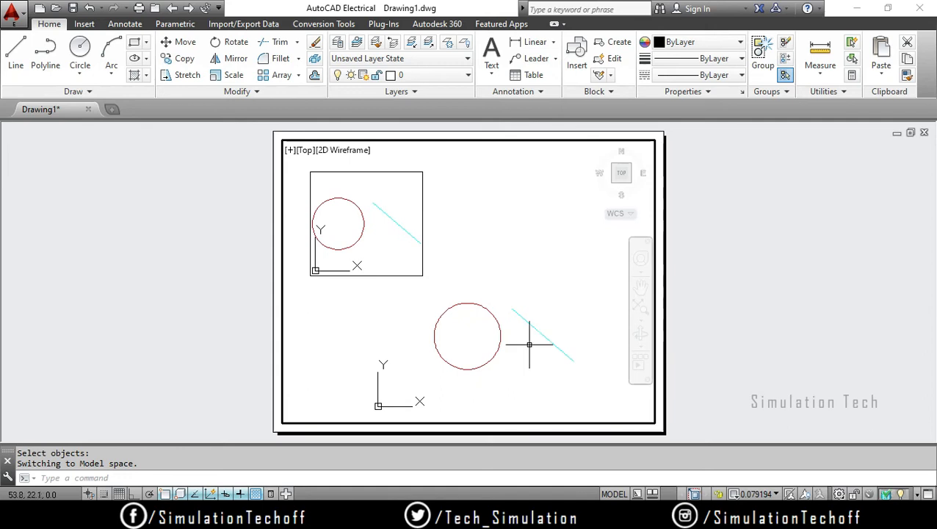
{"action": "key", "text": "Escape"}
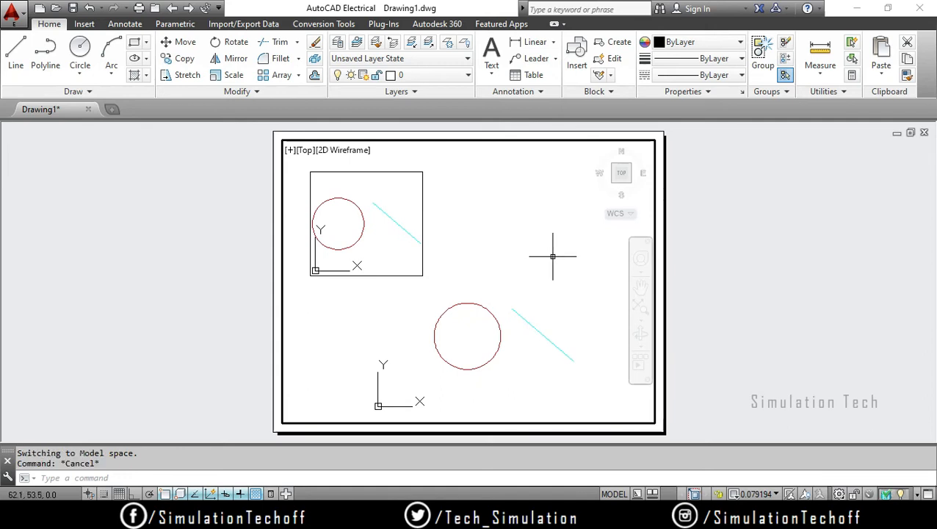
Turn off the full-sheet viewport's display with the OFF option of MVIEW
{"action": "type", "text": "Mview"}
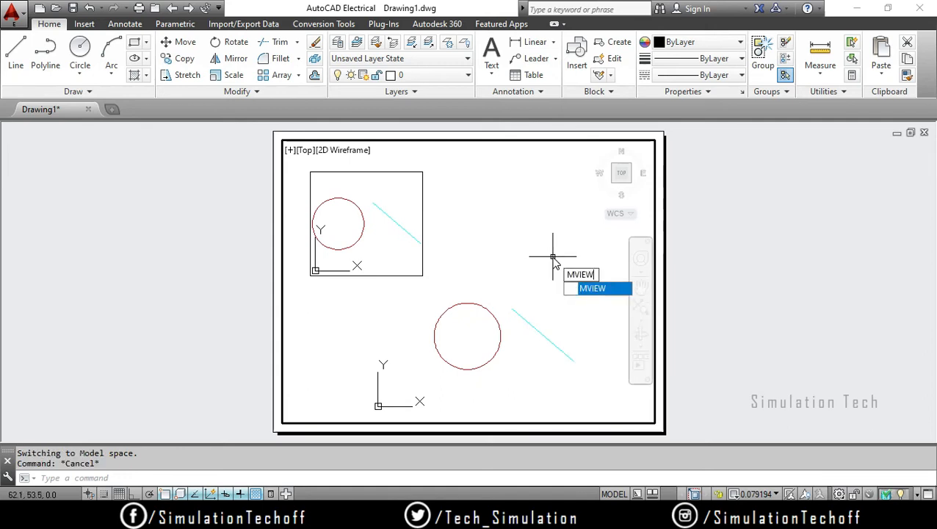
{"action": "key", "text": "Return"}
{"action": "left_click", "coordinate": [239, 478]}
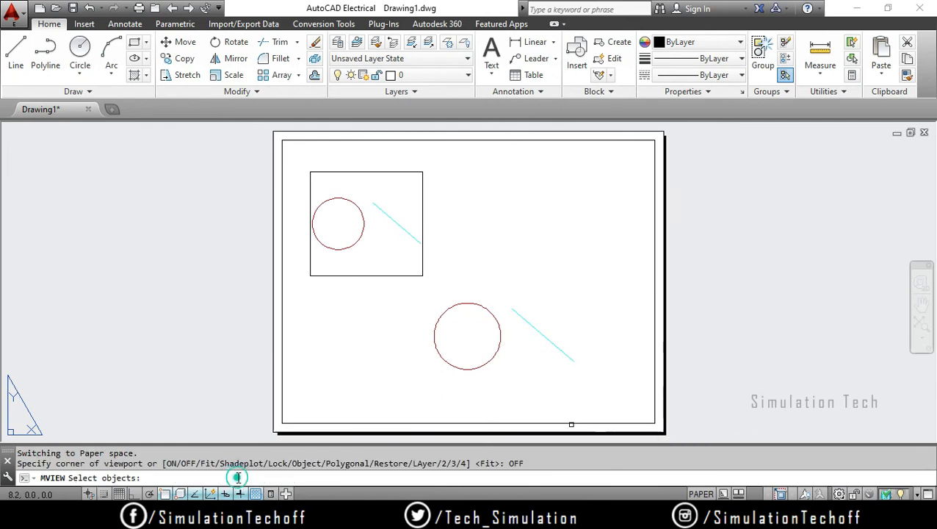
{"action": "key", "text": "Return"}
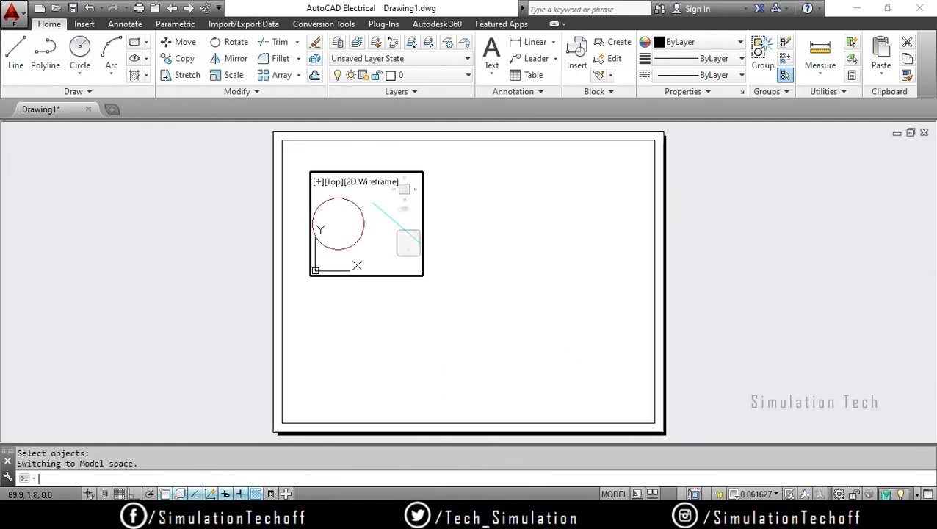
Zoom in on the circle's edge inside the small viewport
{"action": "scroll", "coordinate": [365, 235], "scroll_direction": "up", "scroll_amount": 4}
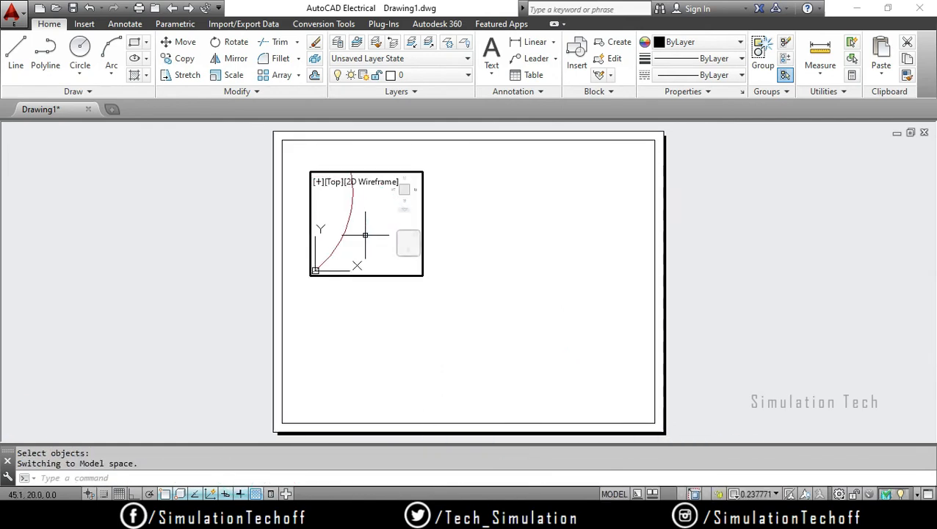
{"action": "scroll", "coordinate": [365, 235], "scroll_direction": "up", "scroll_amount": 2}
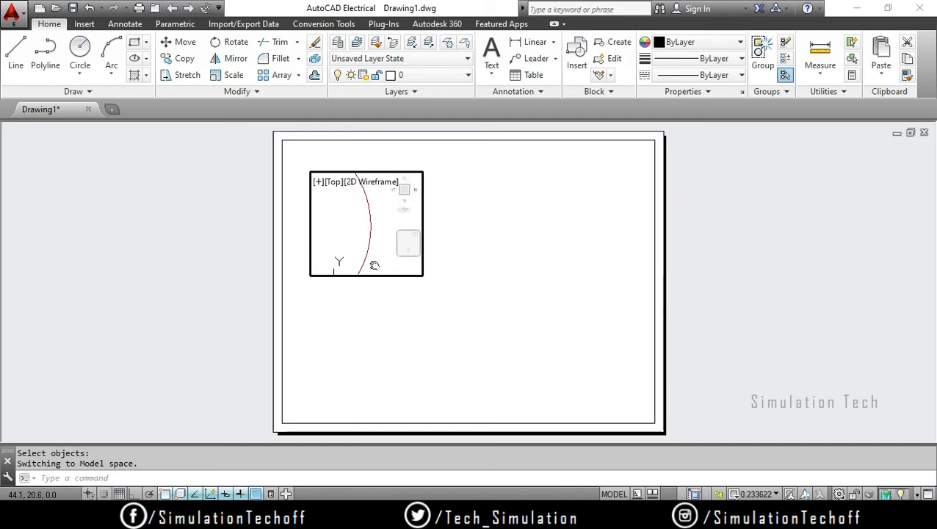
{"action": "scroll", "coordinate": [356, 243], "scroll_direction": "up", "scroll_amount": 2}
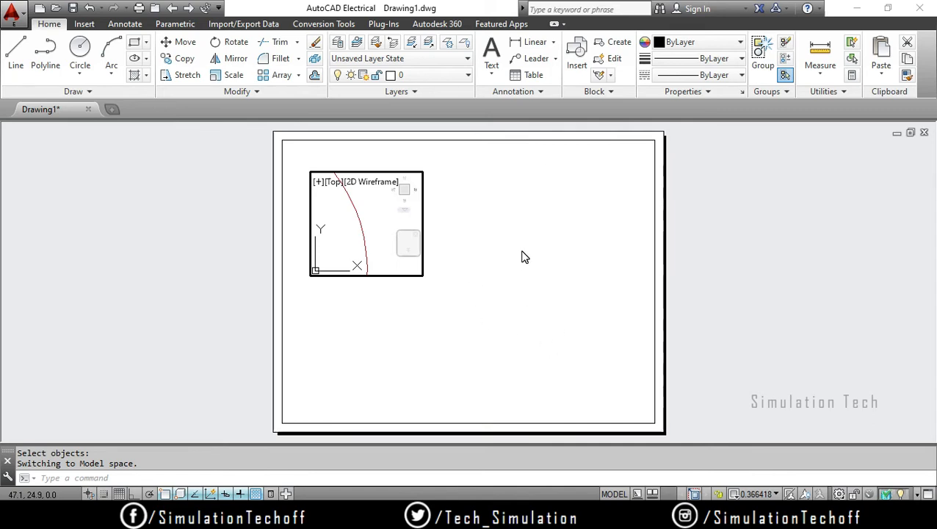
Bring up the Shadeplot choices of MVIEW and leave the command without choosing one
{"action": "type", "text": "mview"}
{"action": "key", "text": "Return"}
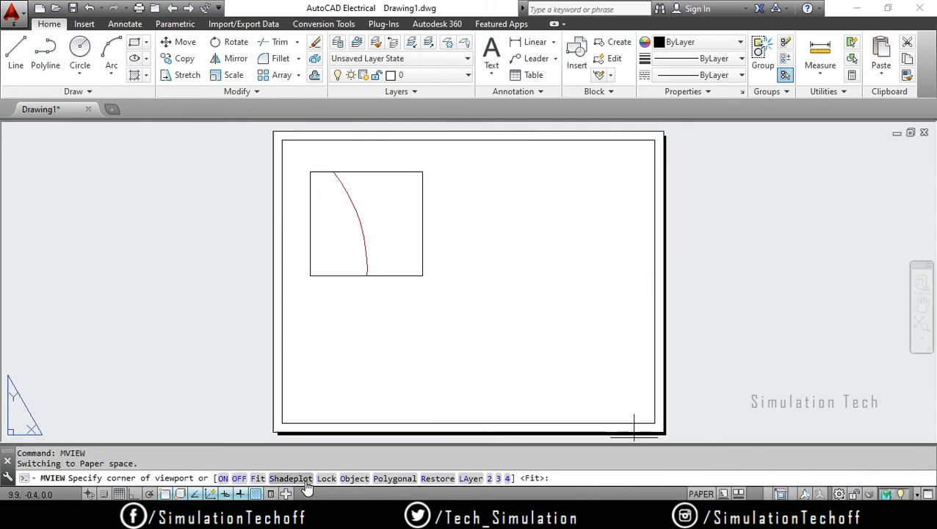
{"action": "left_click", "coordinate": [303, 481]}
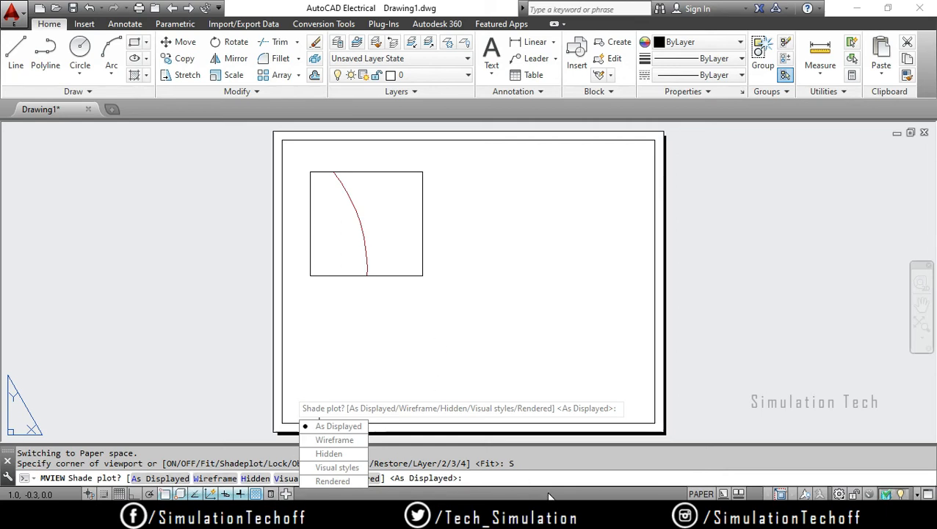
{"action": "left_click", "coordinate": [470, 477]}
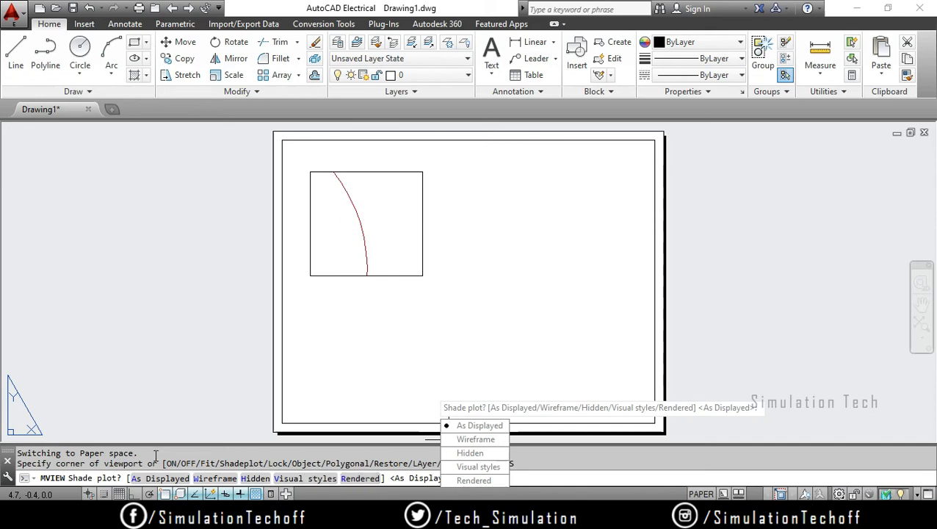
{"action": "key", "text": "Escape"}
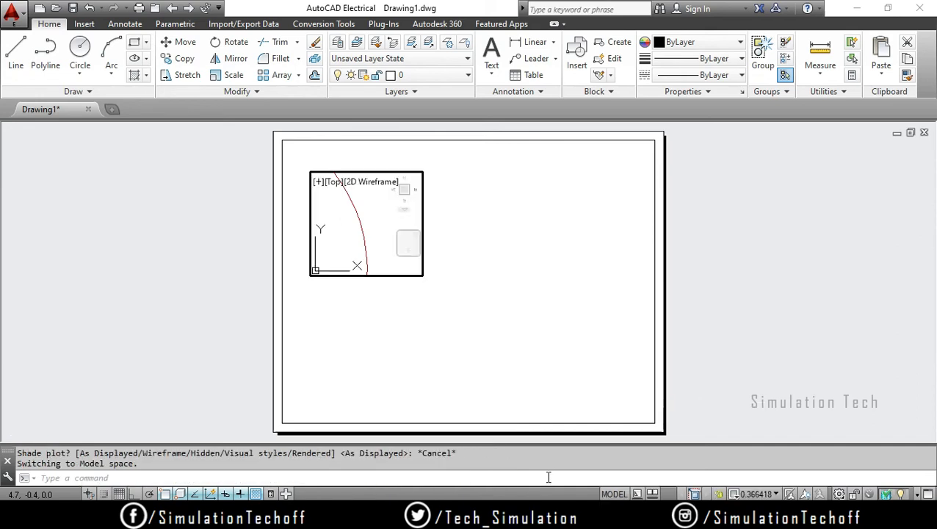
Lock the small viewport's view by setting MVIEW's Lock option to ON, and select the circle inside it
{"action": "type", "text": "MVIe"}
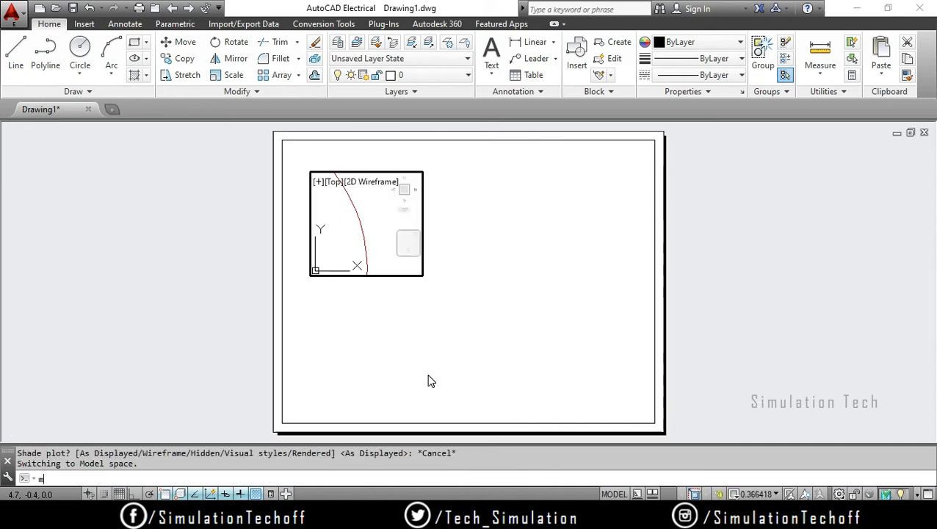
{"action": "type", "text": "W"}
{"action": "key", "text": "Return"}
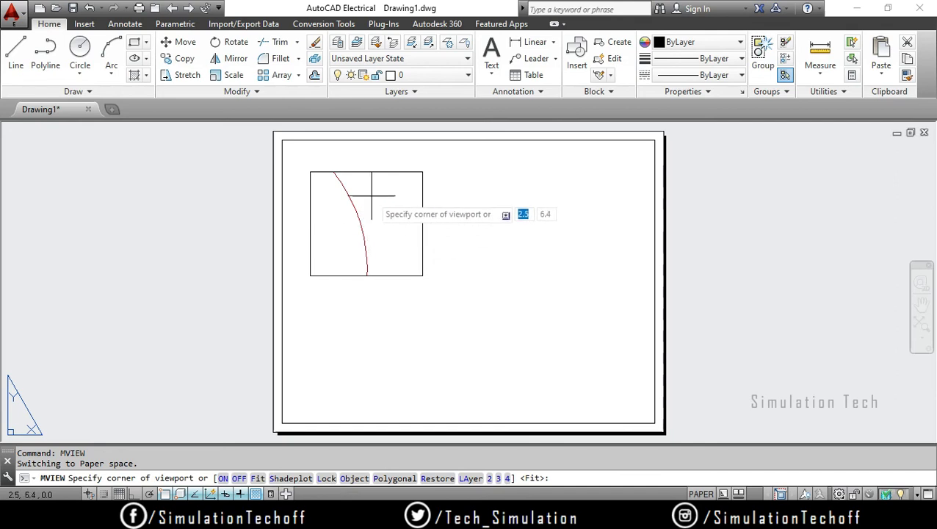
{"action": "left_click", "coordinate": [326, 479]}
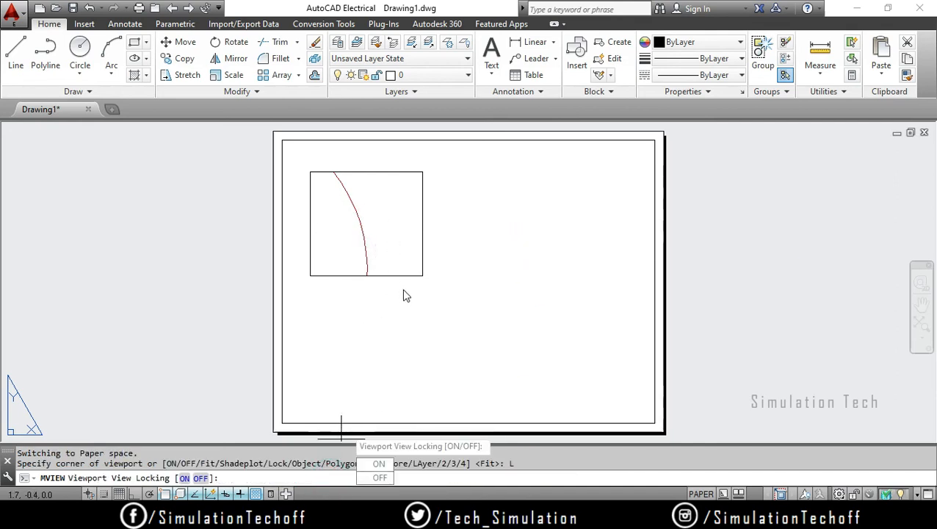
{"action": "left_click", "coordinate": [185, 478]}
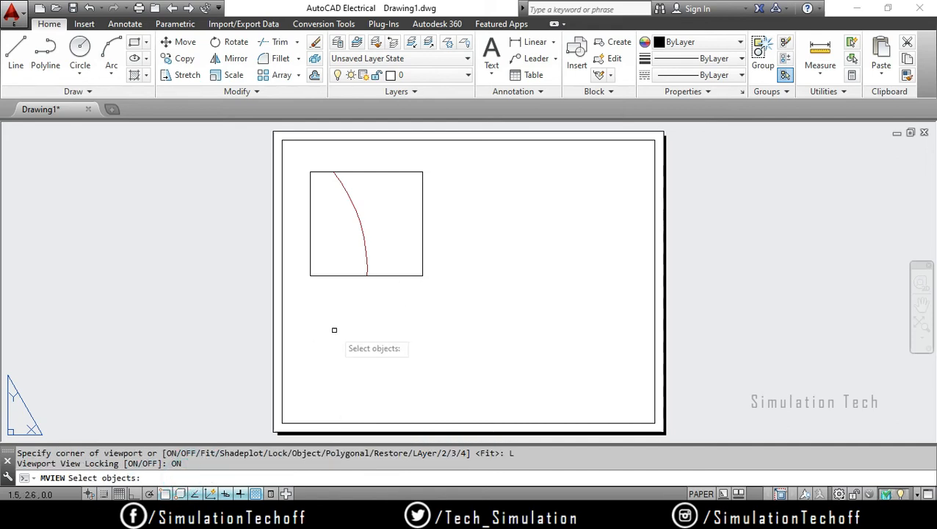
{"action": "left_click", "coordinate": [390, 276]}
{"action": "key", "text": "Return"}
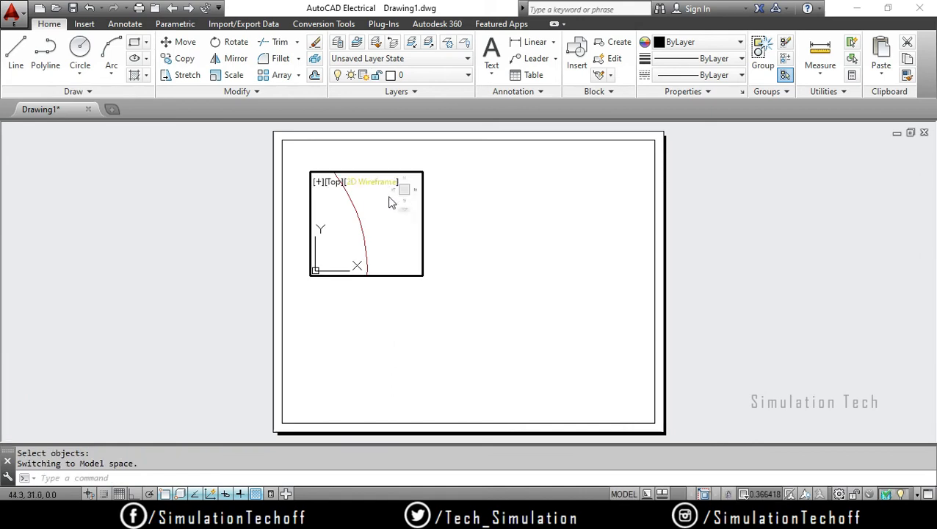
{"action": "left_click", "coordinate": [363, 232]}
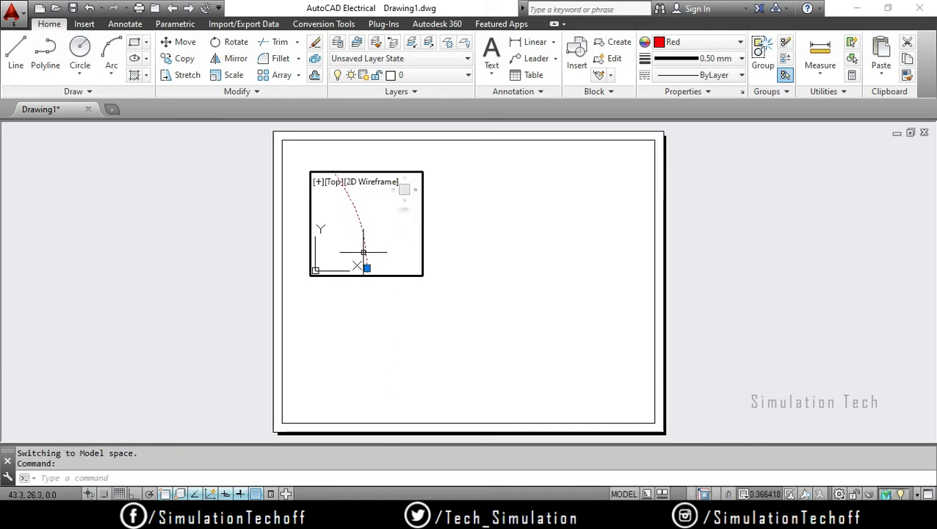
Try to clip a viewport with MVIEW's Object option, using the rectangular viewport's border as the object
{"action": "type", "text": "mview"}
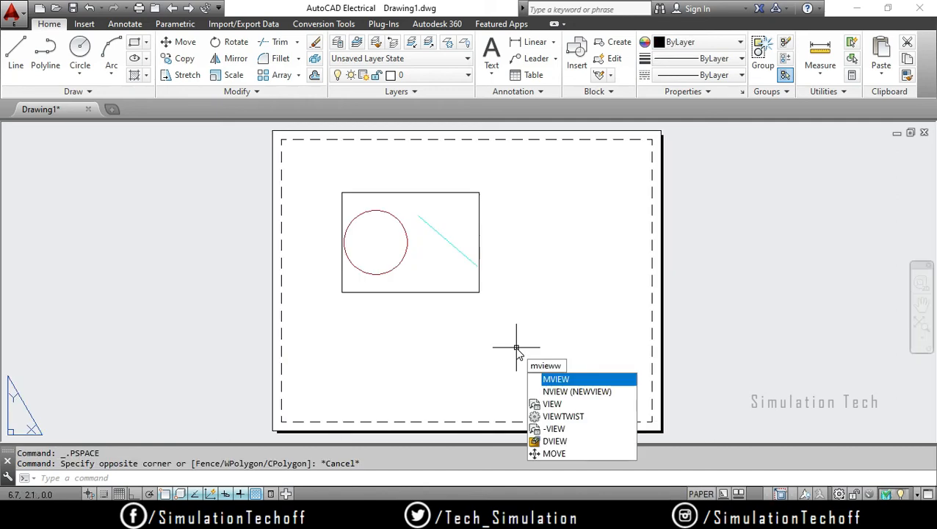
{"action": "key", "text": "Return"}
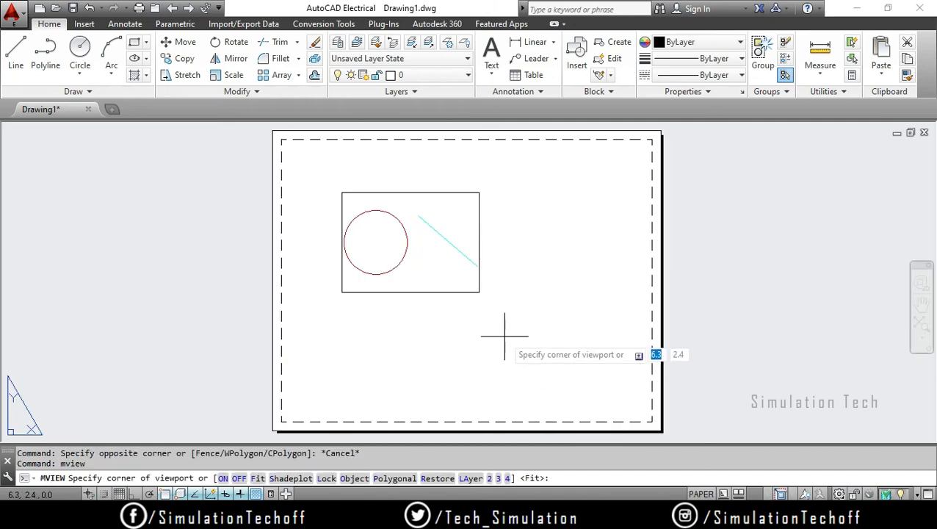
{"action": "left_click", "coordinate": [354, 479]}
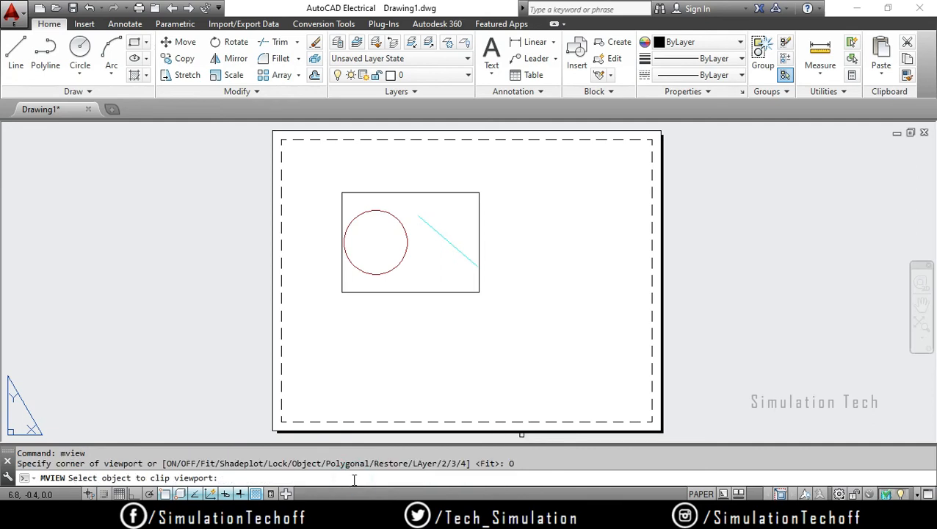
{"action": "left_click", "coordinate": [457, 292]}
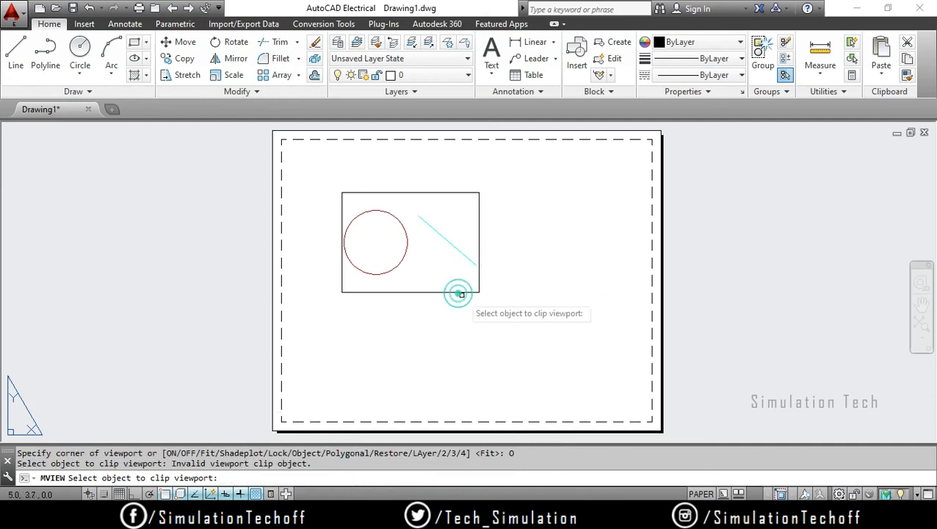
{"action": "key", "text": "Return"}
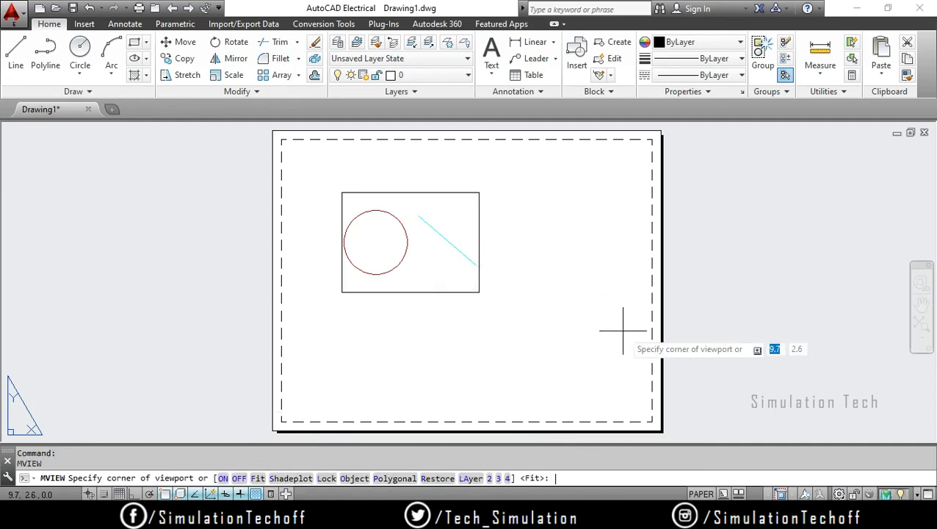
{"action": "key", "text": "Escape"}
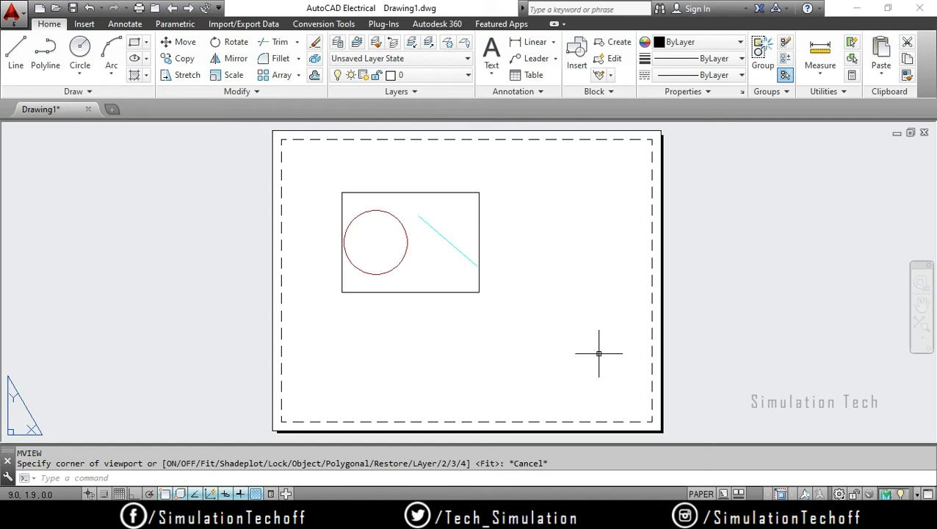
Draw a closed five-cornered viewport below the rectangular one with MVIEW's Polygonal option
{"action": "key", "text": "Return"}
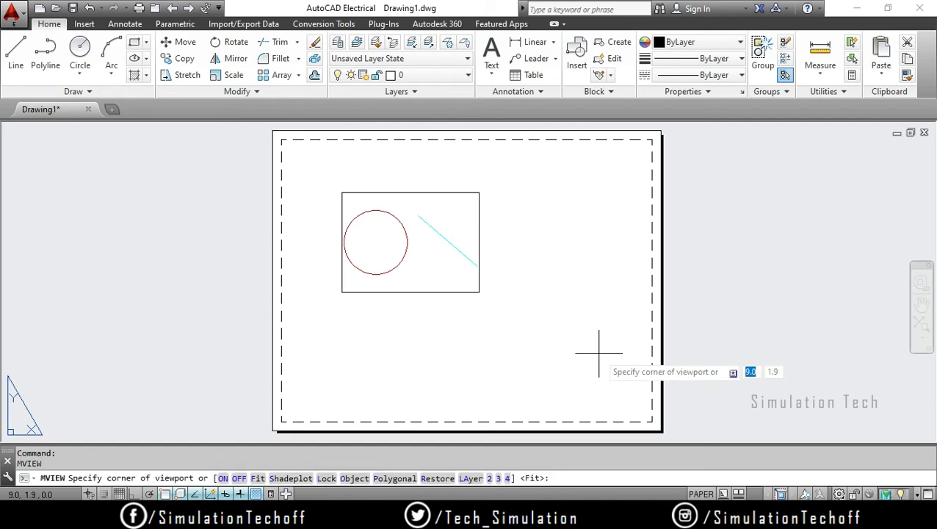
{"action": "left_click", "coordinate": [395, 478]}
{"action": "left_click", "coordinate": [432, 392]}
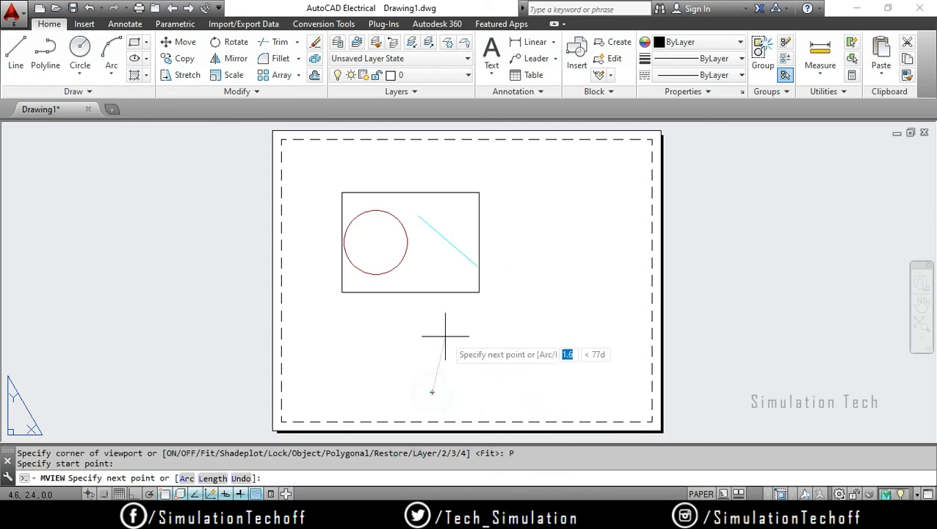
{"action": "left_click", "coordinate": [559, 335]}
{"action": "left_click", "coordinate": [595, 387]}
{"action": "left_click", "coordinate": [534, 399]}
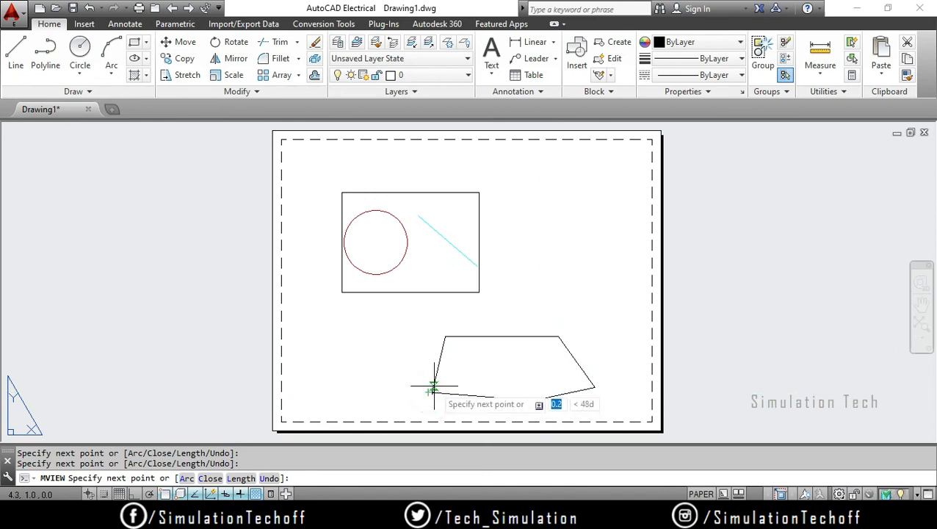
{"action": "key", "text": "Return"}
Zoom out the model inside the polygonal viewport until the whole circle and line fit, and return to paper space
{"action": "double_click", "coordinate": [518, 374]}
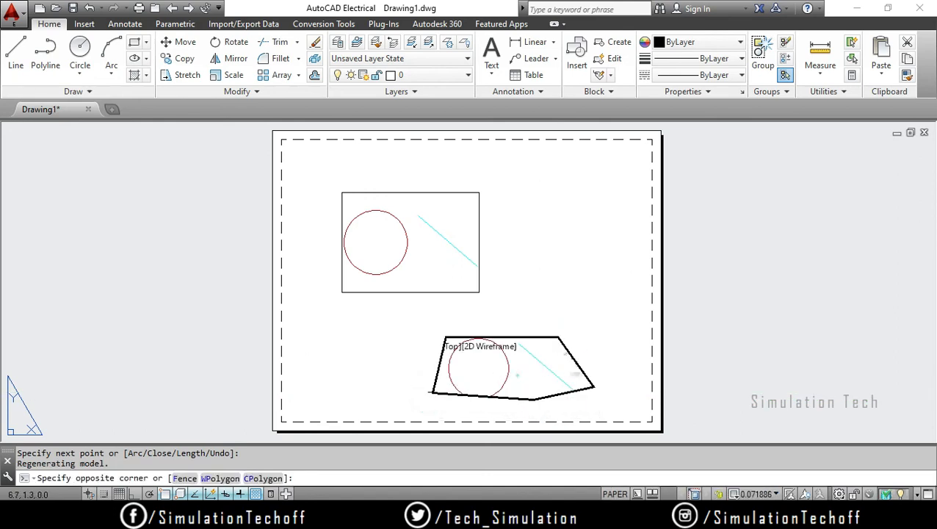
{"action": "scroll", "coordinate": [517, 374], "scroll_direction": "down", "scroll_amount": 4}
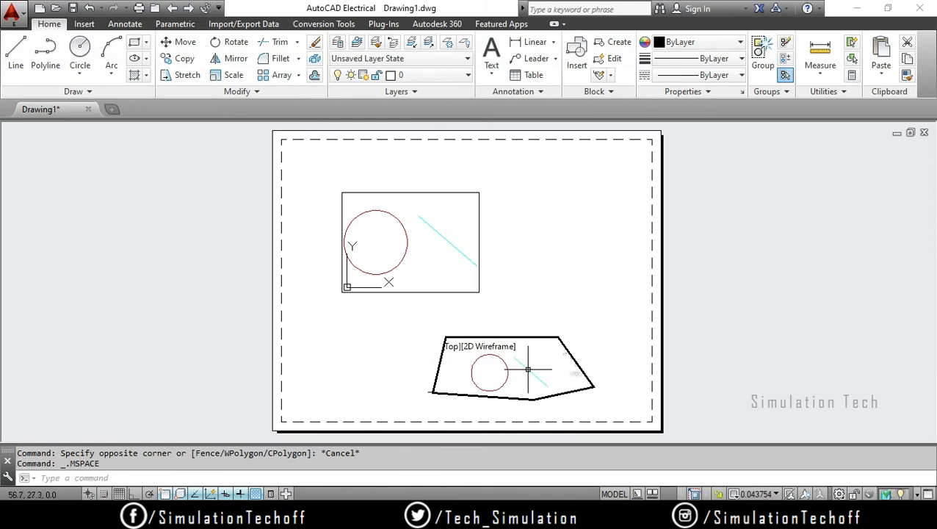
{"action": "key", "text": "Escape"}
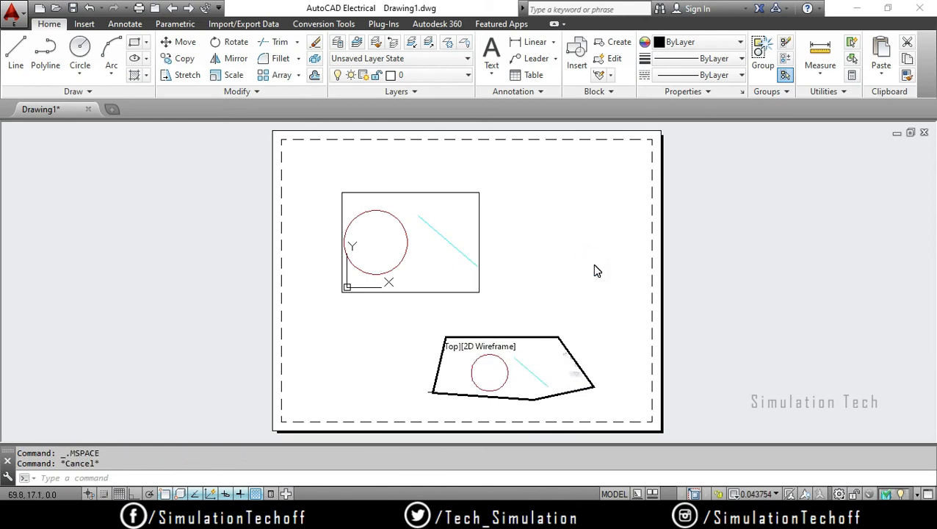
{"action": "scroll", "coordinate": [574, 325], "scroll_direction": "up", "scroll_amount": 2}
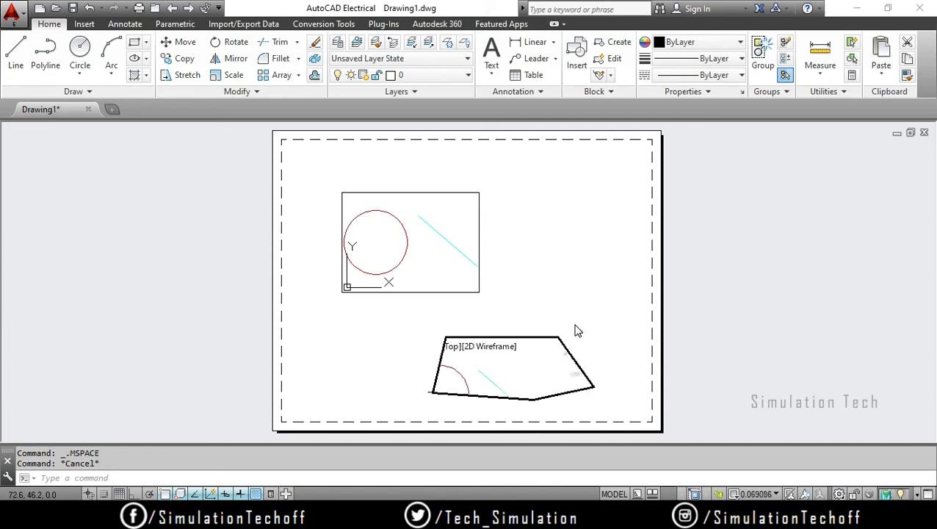
{"action": "scroll", "coordinate": [574, 325], "scroll_direction": "down", "scroll_amount": 2}
{"action": "double_click", "coordinate": [575, 272]}
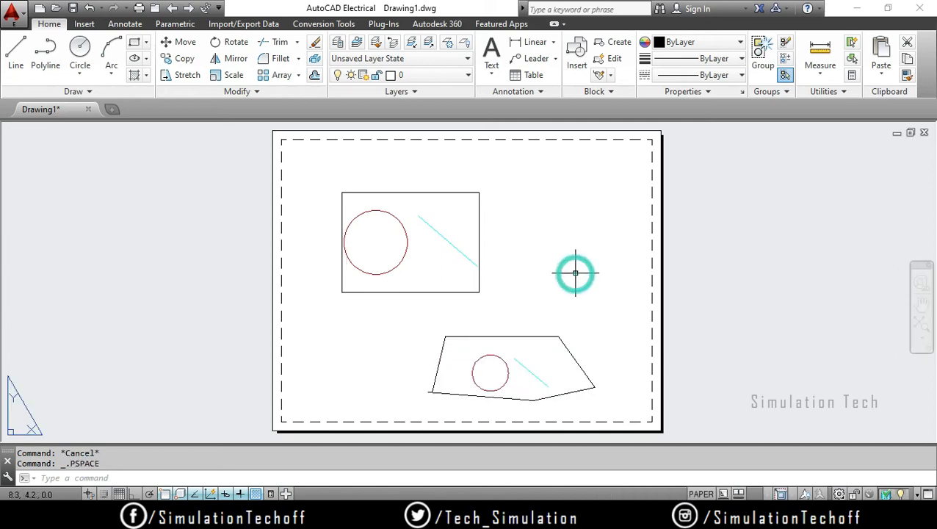
{"action": "double_click", "coordinate": [575, 272]}
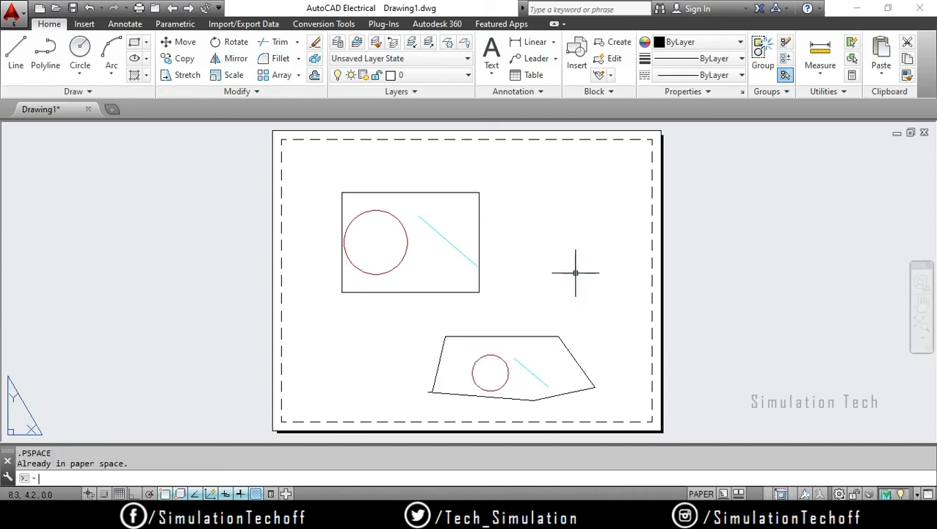
{"action": "key", "text": "Escape"}
Restore the *Active viewport configuration fitted to the sheet with MVIEW's Restore option, and undo it
{"action": "type", "text": "mv"}
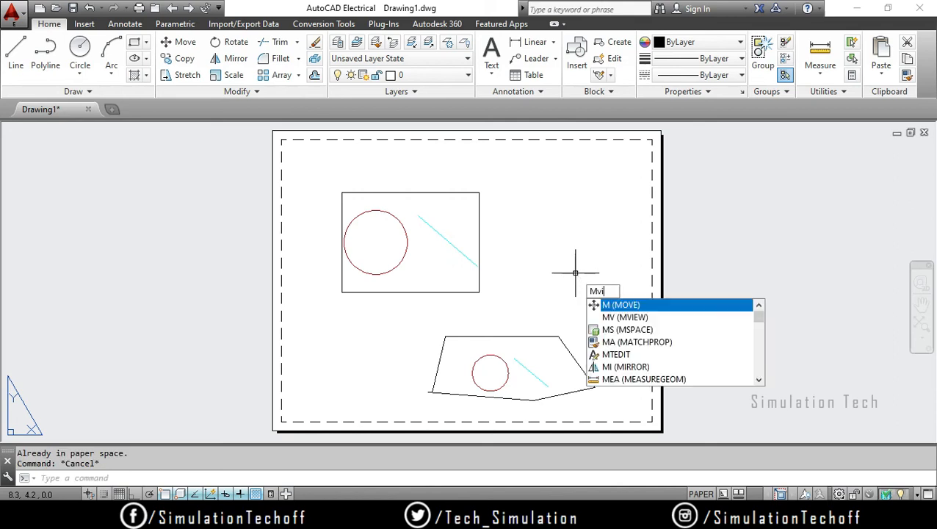
{"action": "key", "text": "Escape"}
{"action": "type", "text": "mv"}
{"action": "key", "text": "Return"}
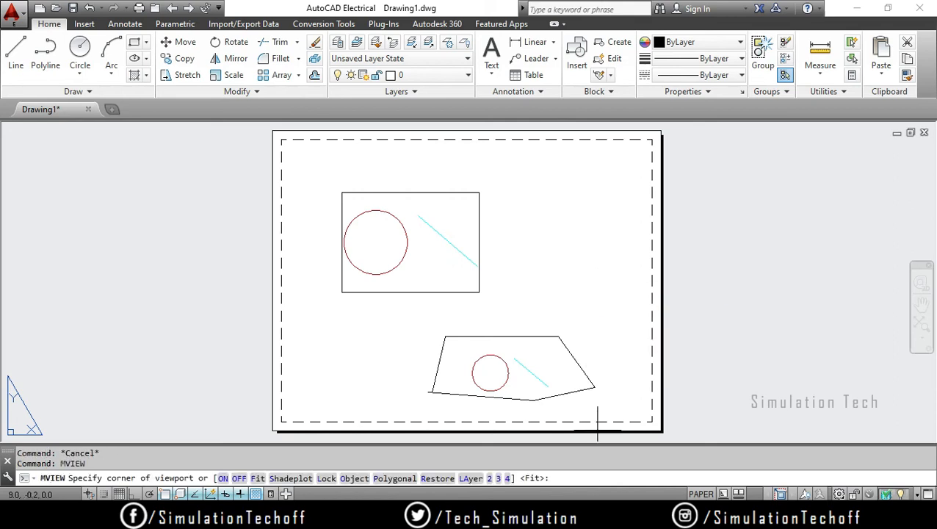
{"action": "left_click", "coordinate": [438, 479]}
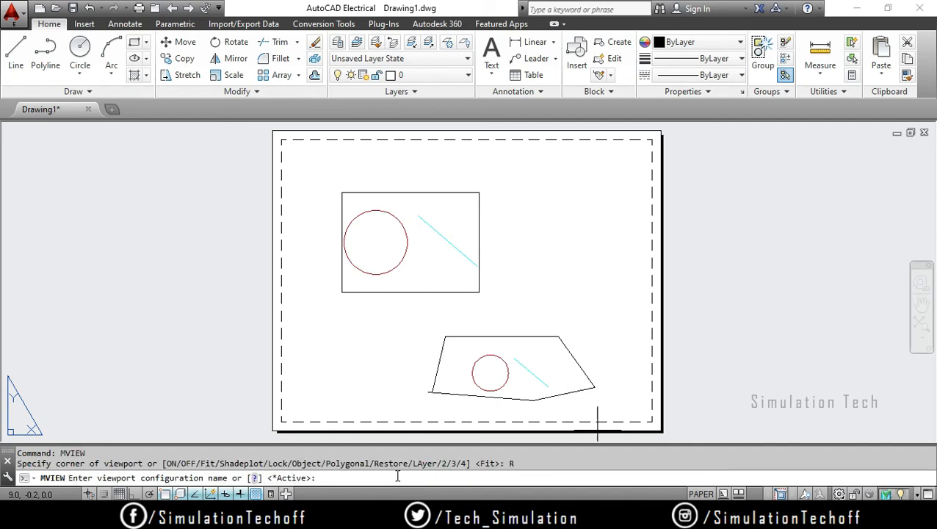
{"action": "key", "text": "Return"}
{"action": "key", "text": "Return"}
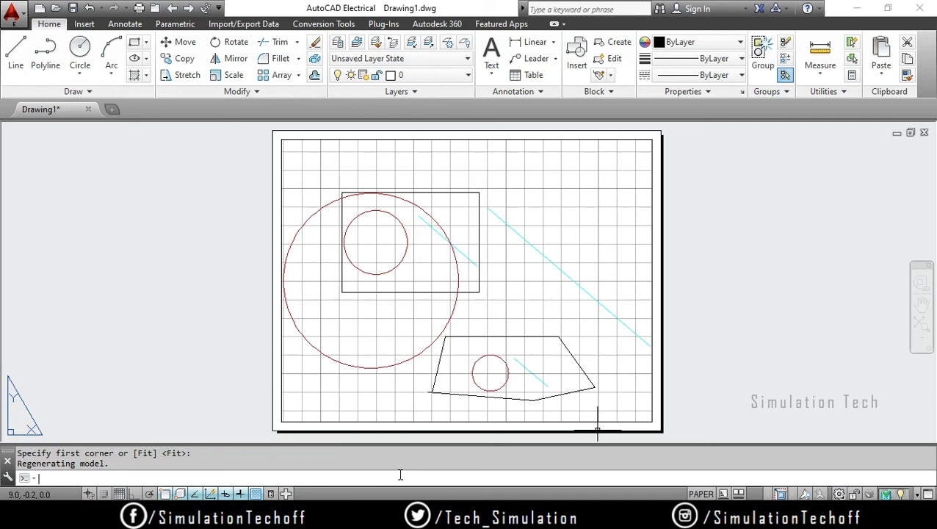
{"action": "key", "text": "ctrl+z"}
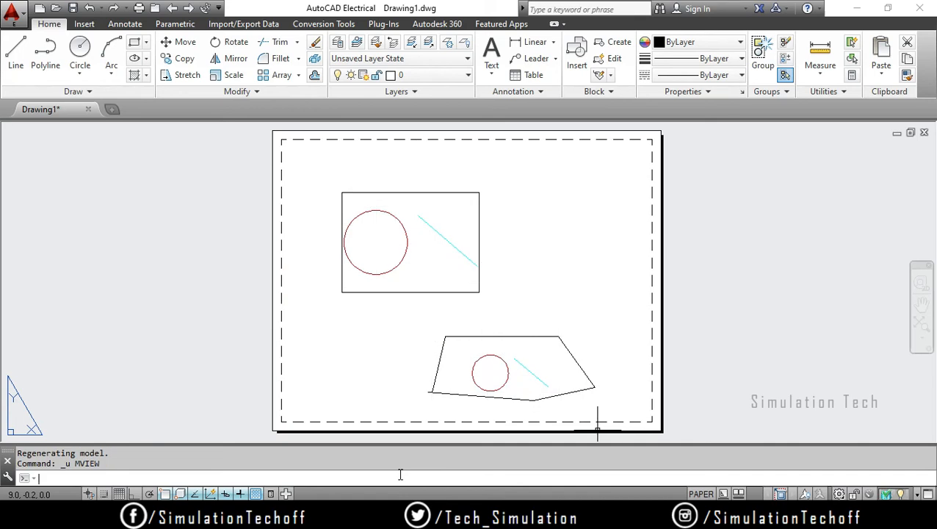
Erase the polygonal viewport and the rectangular viewport from the layout
{"action": "left_click", "coordinate": [524, 335]}
{"action": "key", "text": "Delete"}
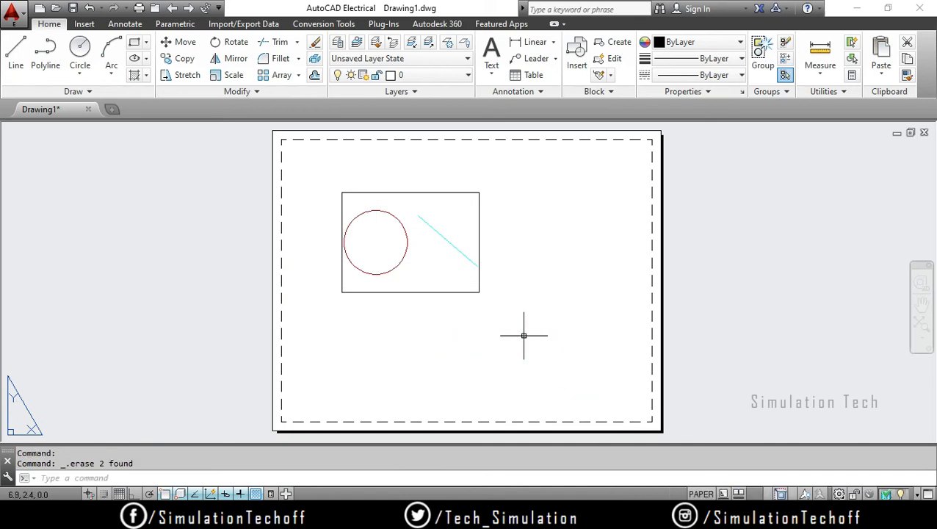
{"action": "left_click", "coordinate": [445, 292]}
{"action": "key", "text": "Delete"}
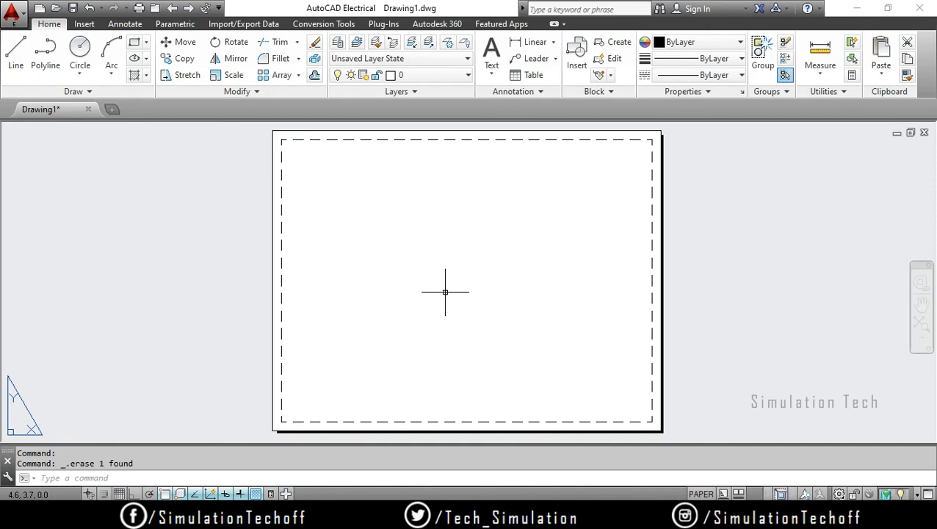
Create a two-viewport Horizontal arrangement with MVIEW in the upper left part of the sheet
{"action": "type", "text": "MVIEW"}
{"action": "key", "text": "Return"}
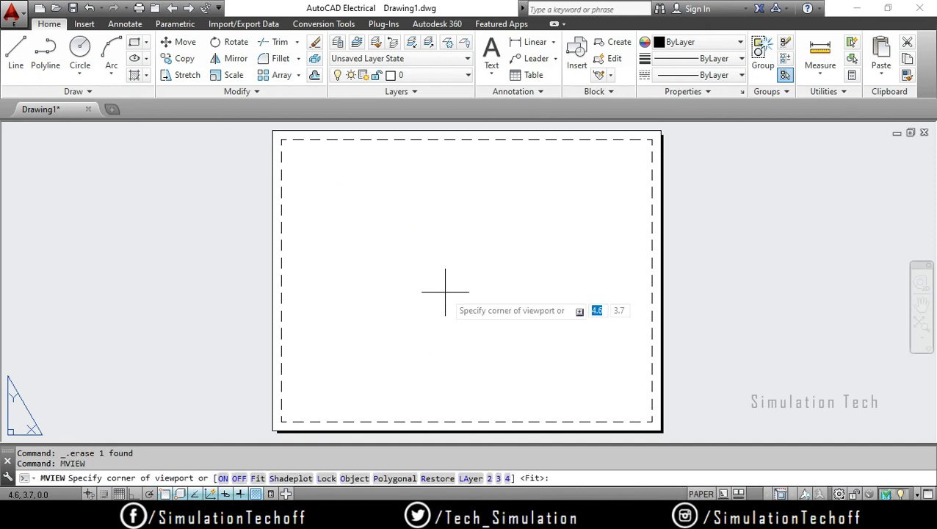
{"action": "left_click", "coordinate": [489, 478]}
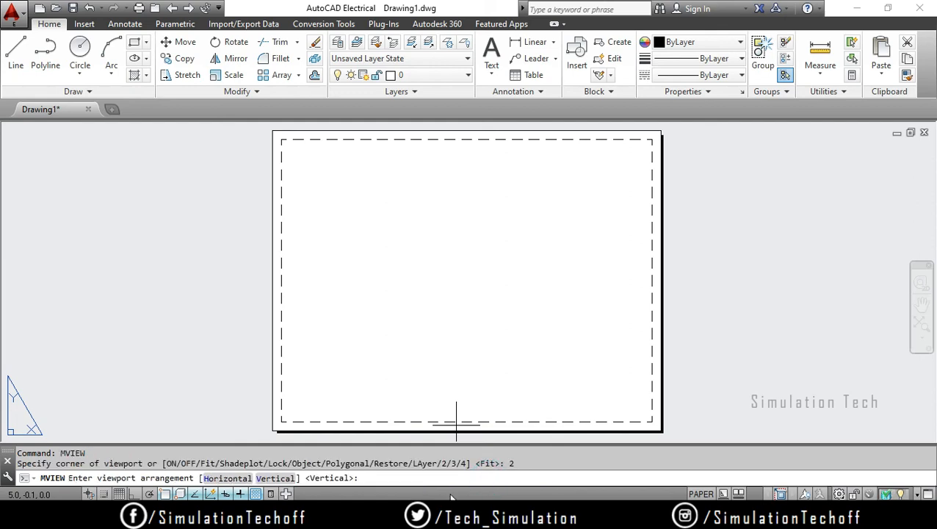
{"action": "left_click", "coordinate": [228, 479]}
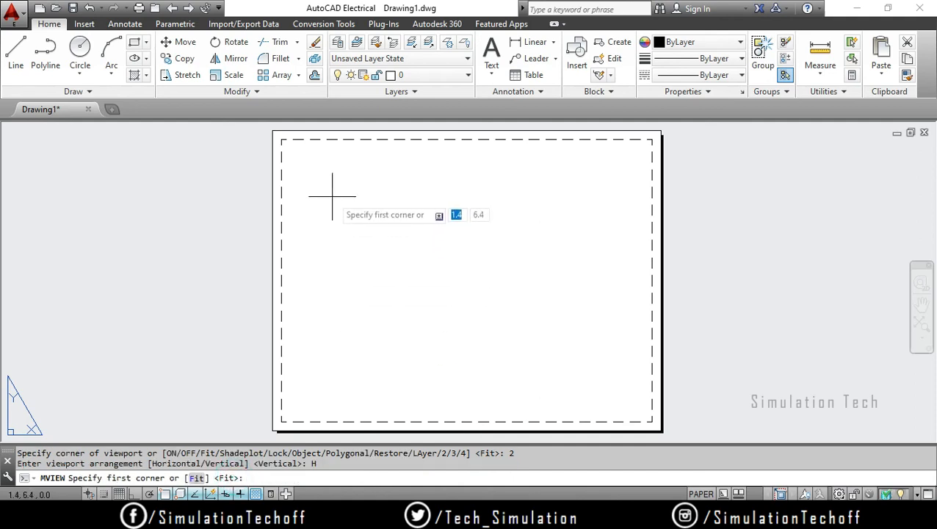
{"action": "left_click", "coordinate": [316, 164]}
{"action": "left_click", "coordinate": [460, 306]}
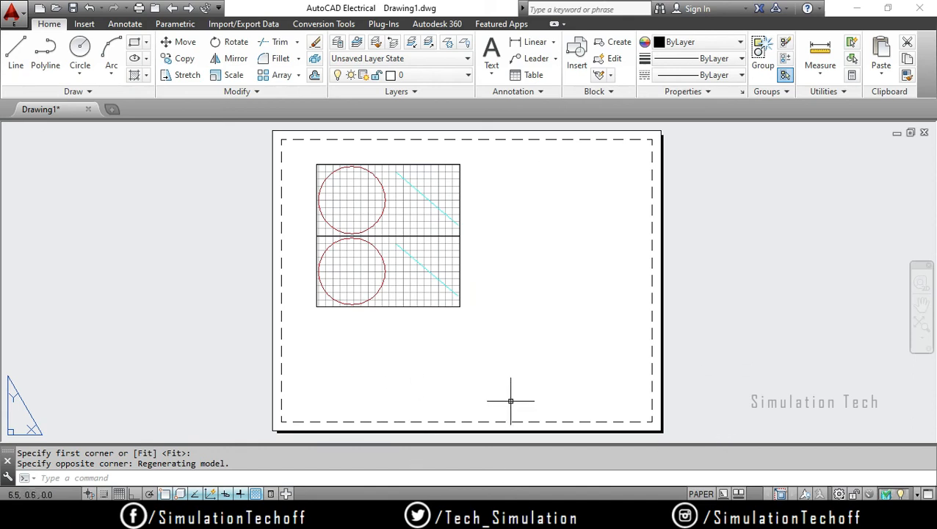
Create a three-viewport Horizontal arrangement with MVIEW beside the stacked pair, in the right part of the sheet
{"action": "key", "text": "Return"}
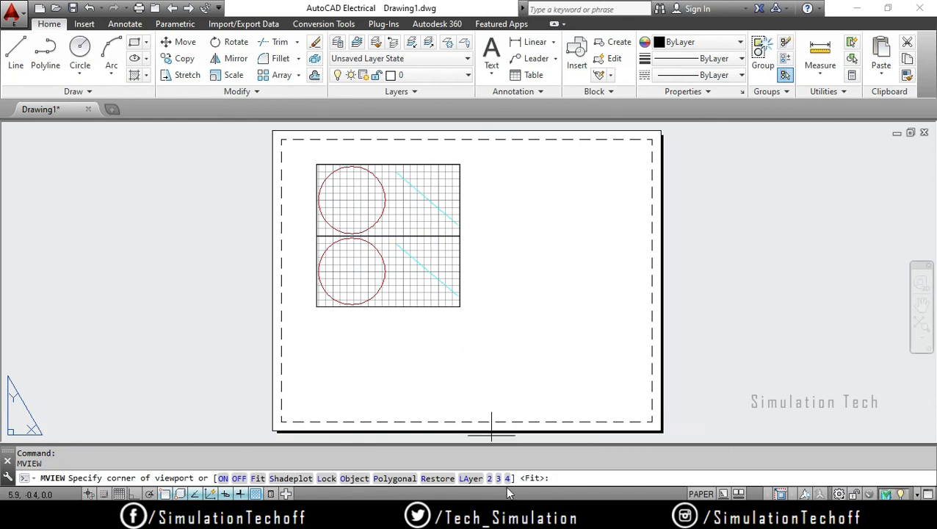
{"action": "type", "text": "3"}
{"action": "key", "text": "Return"}
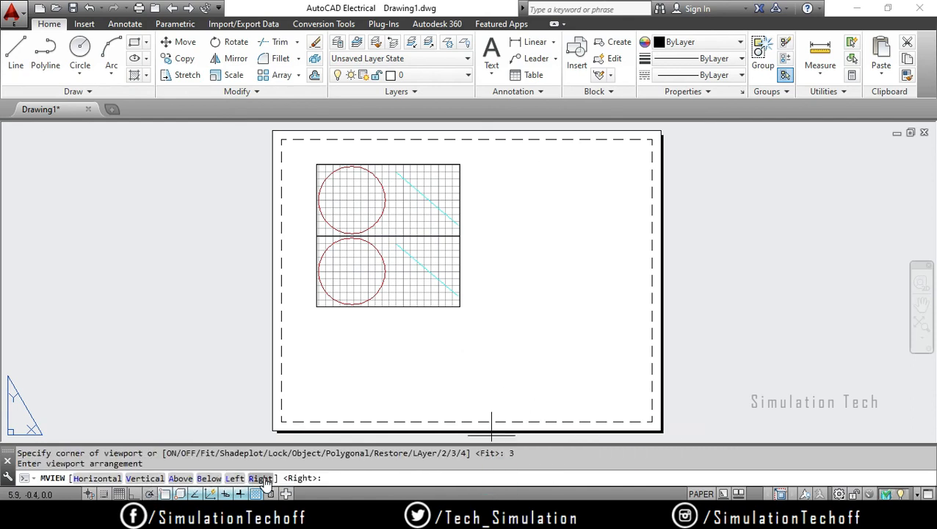
{"action": "left_click", "coordinate": [116, 484]}
{"action": "left_click", "coordinate": [505, 171]}
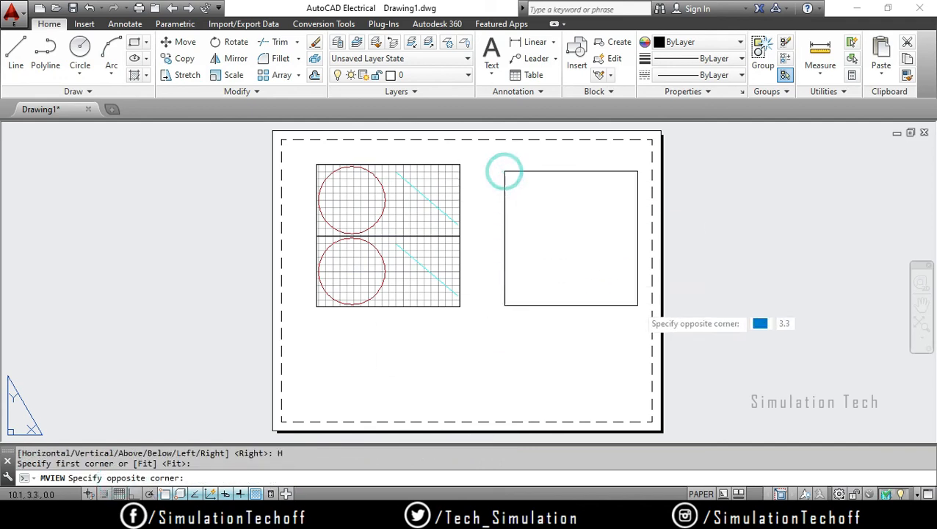
{"action": "left_click", "coordinate": [646, 350]}
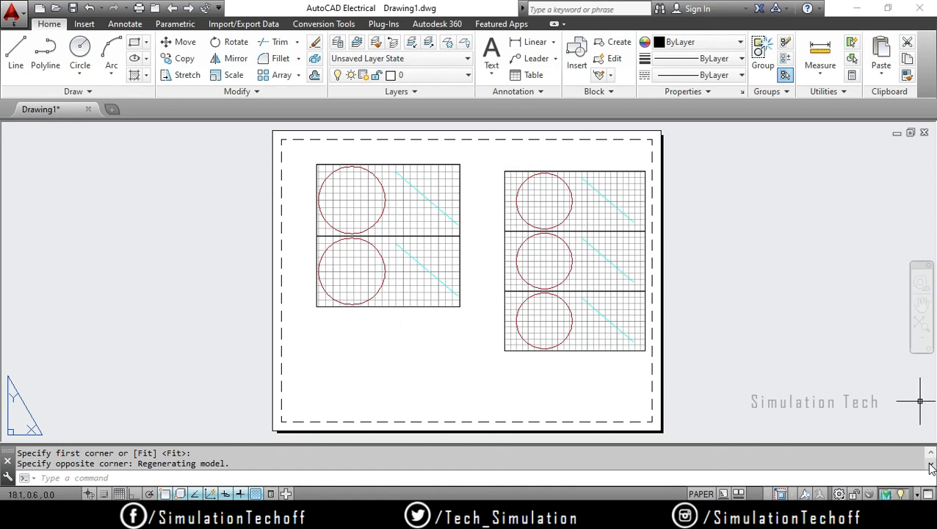
Erase all viewports from the layout and create a four-viewport arrangement with MVIEW across the middle of the sheet
{"action": "key", "text": "ctrl+a"}
{"action": "key", "text": "Delete"}
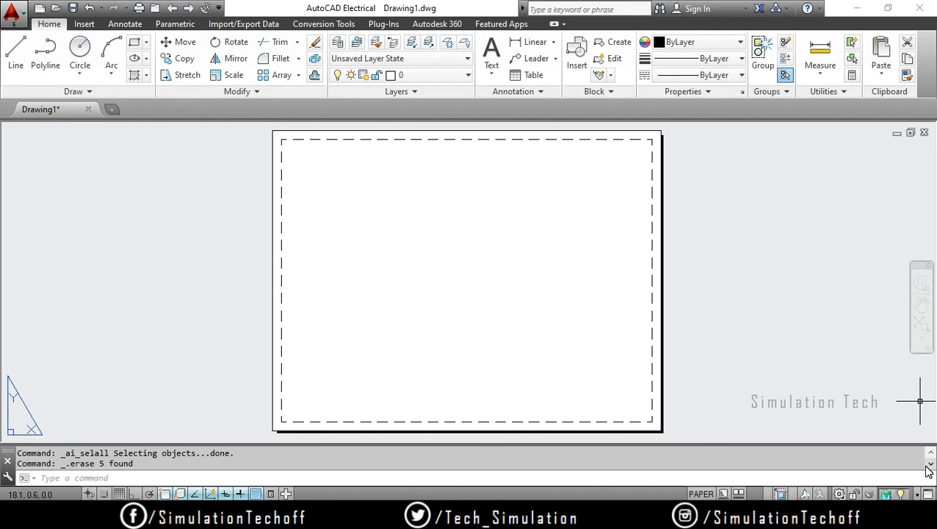
{"action": "type", "text": "mview"}
{"action": "key", "text": "Return"}
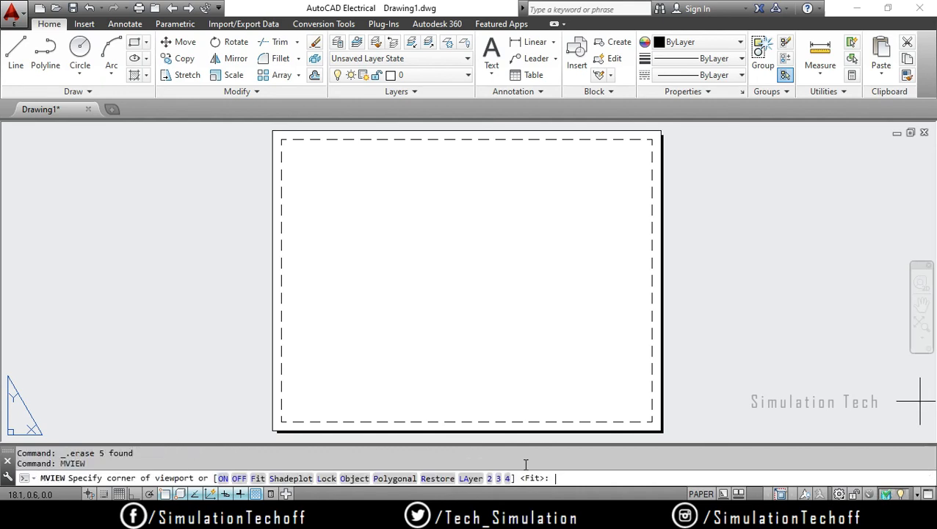
{"action": "left_click", "coordinate": [506, 478]}
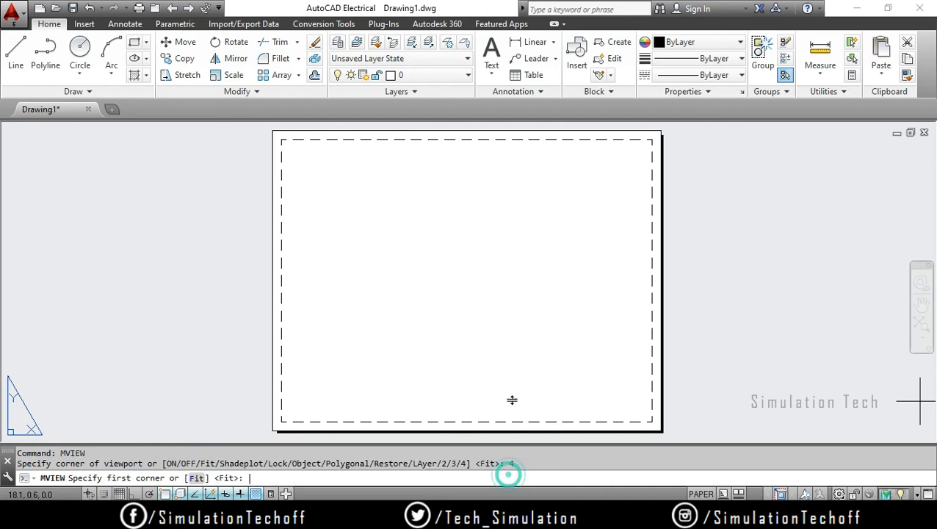
{"action": "left_click", "coordinate": [330, 180]}
{"action": "left_click", "coordinate": [610, 378]}
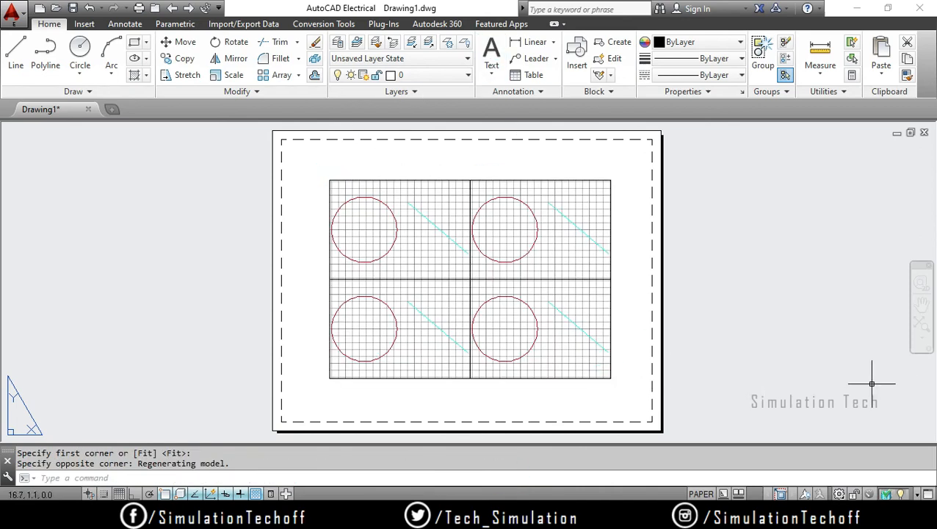
Turn off the grid display inside each of the four viewports and cancel any pending selection
{"action": "double_click", "coordinate": [426, 245]}
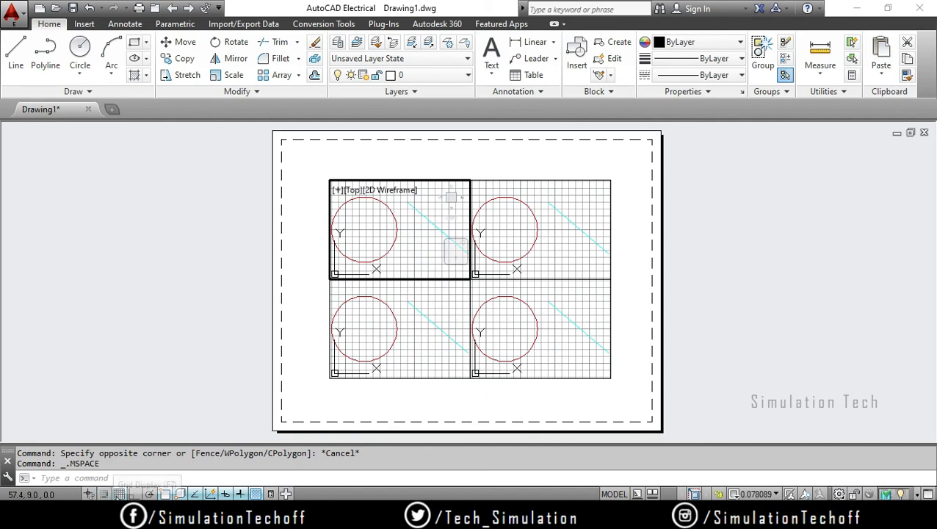
{"action": "left_click", "coordinate": [119, 493]}
{"action": "left_click", "coordinate": [593, 263]}
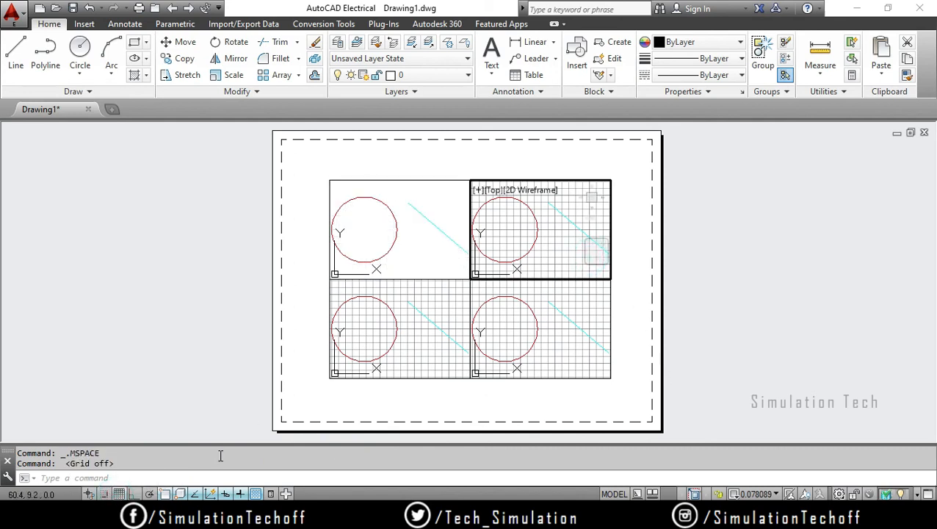
{"action": "left_click", "coordinate": [119, 494]}
{"action": "left_click", "coordinate": [429, 341]}
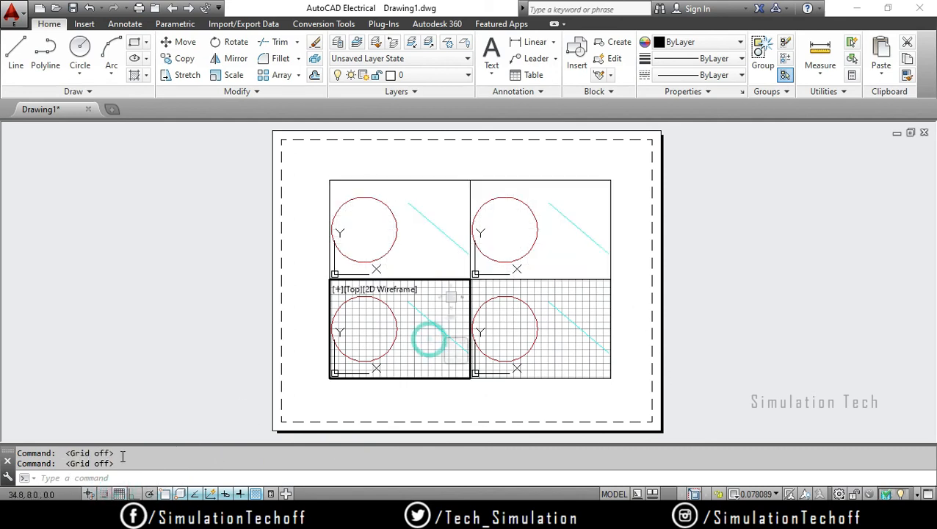
{"action": "left_click", "coordinate": [119, 494]}
{"action": "left_click", "coordinate": [558, 365]}
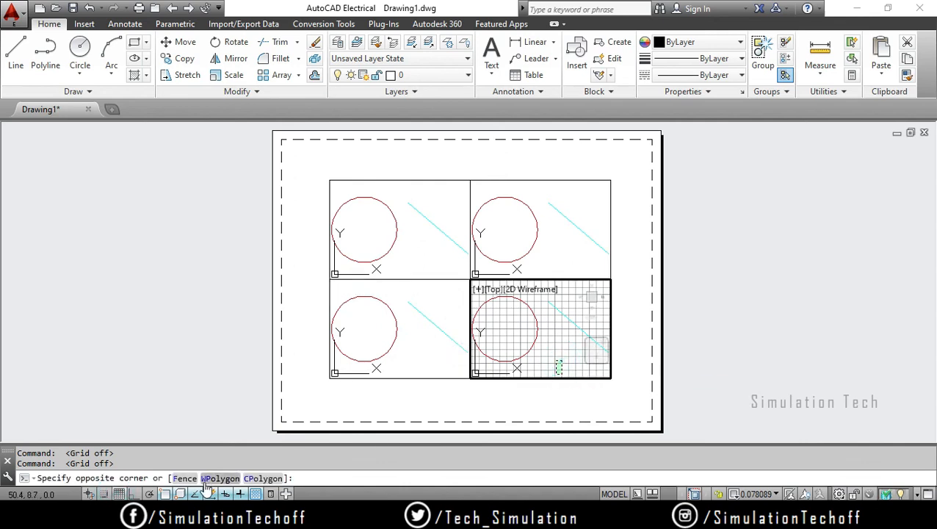
{"action": "left_click", "coordinate": [119, 494]}
{"action": "left_click", "coordinate": [332, 184]}
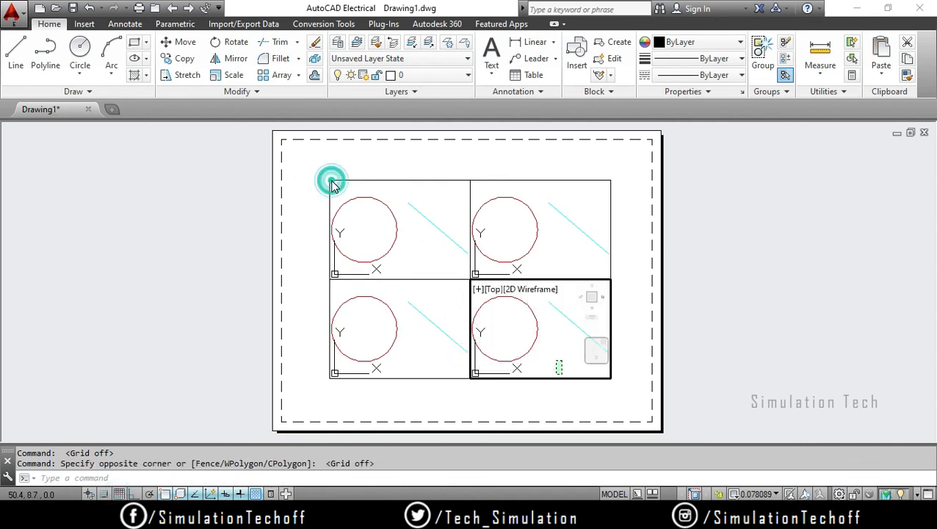
{"action": "left_click", "coordinate": [764, 330]}
{"action": "key", "text": "Escape"}
{"action": "key", "text": "Escape"}
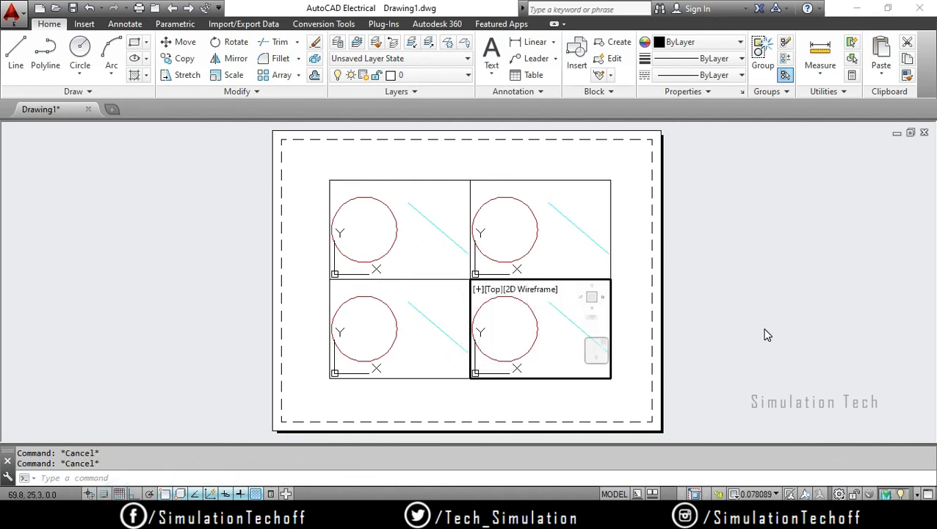